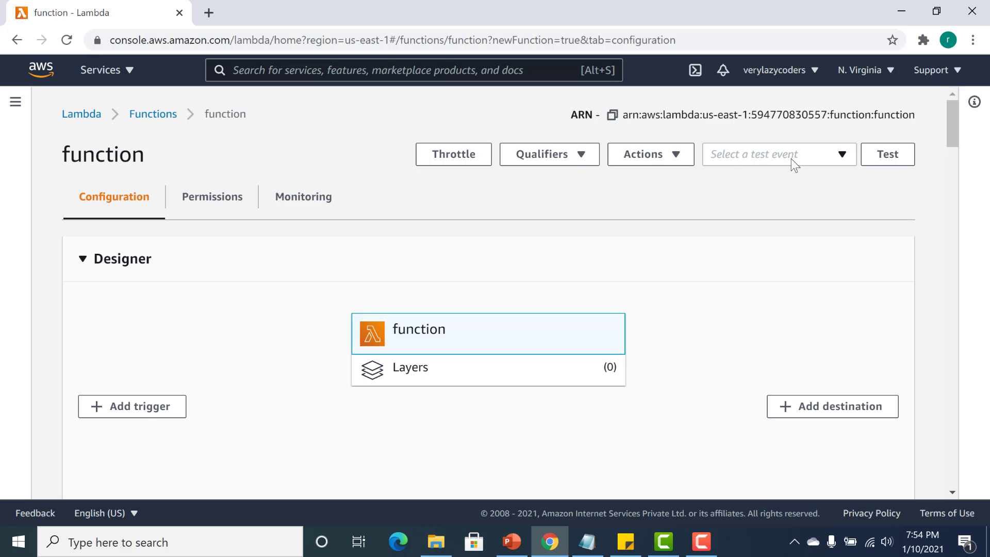
Step: Check the function's existing versions and aliases
click(575, 156)
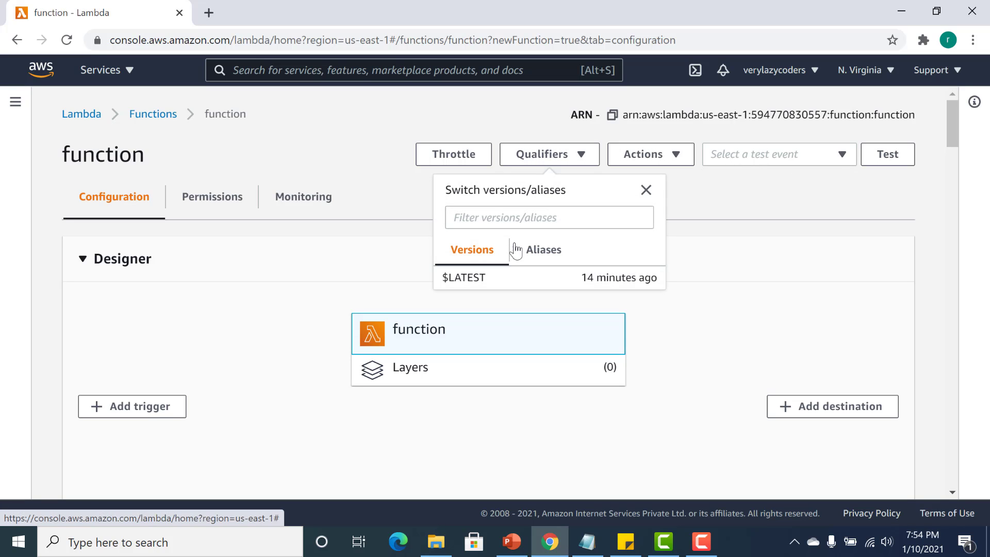
click(539, 252)
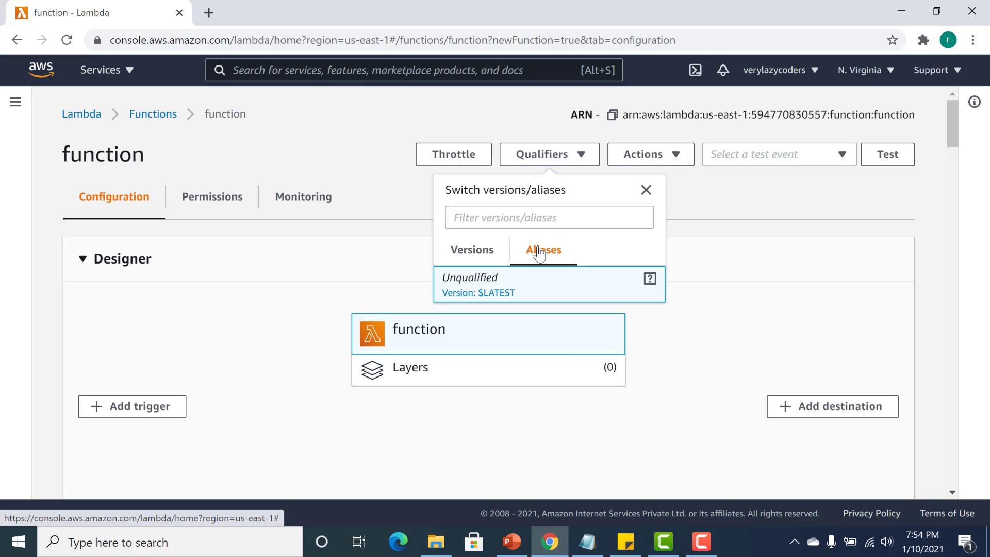
click(646, 192)
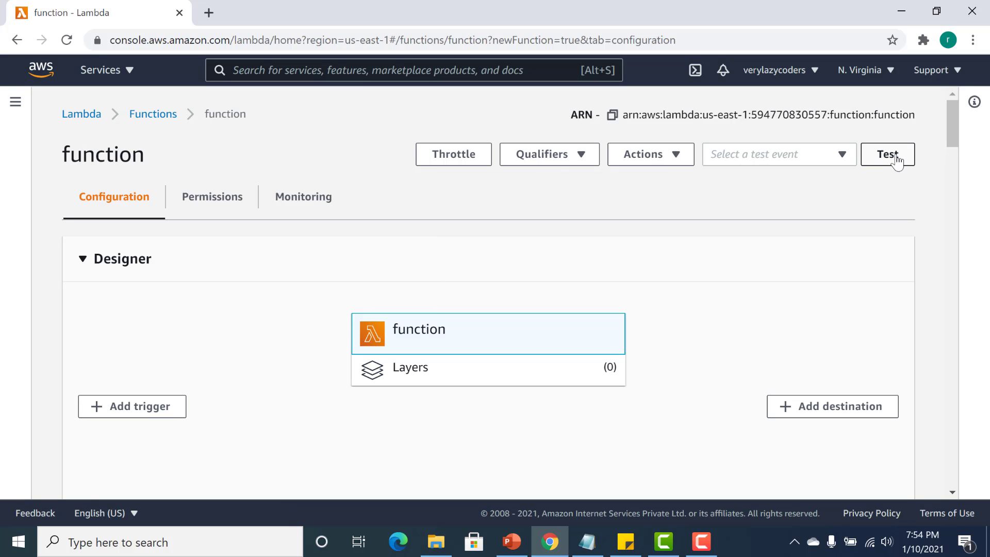
Step: Append "-v1" to the "Hello from Lambda!" response body in index.js and deploy the code
drag(948, 128, 937, 185)
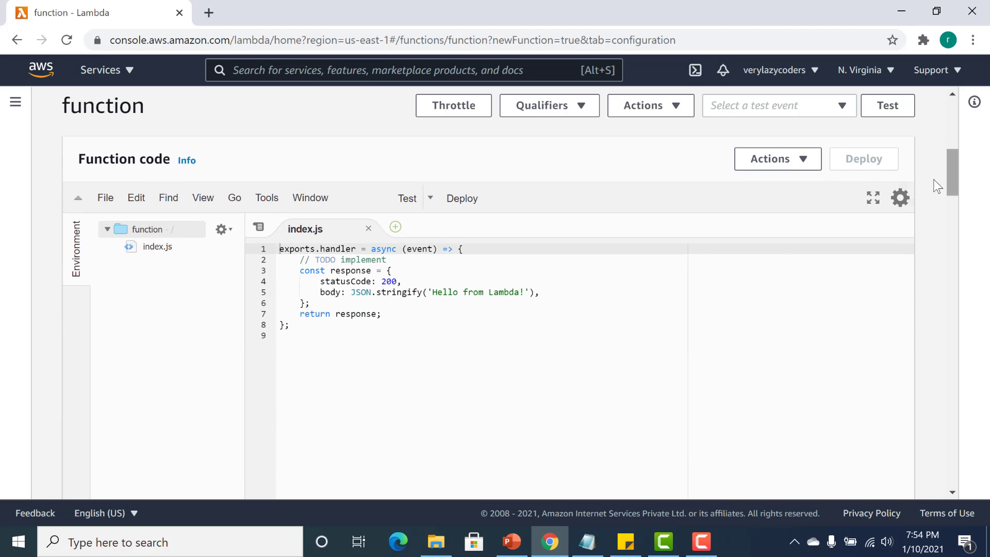
click(526, 292)
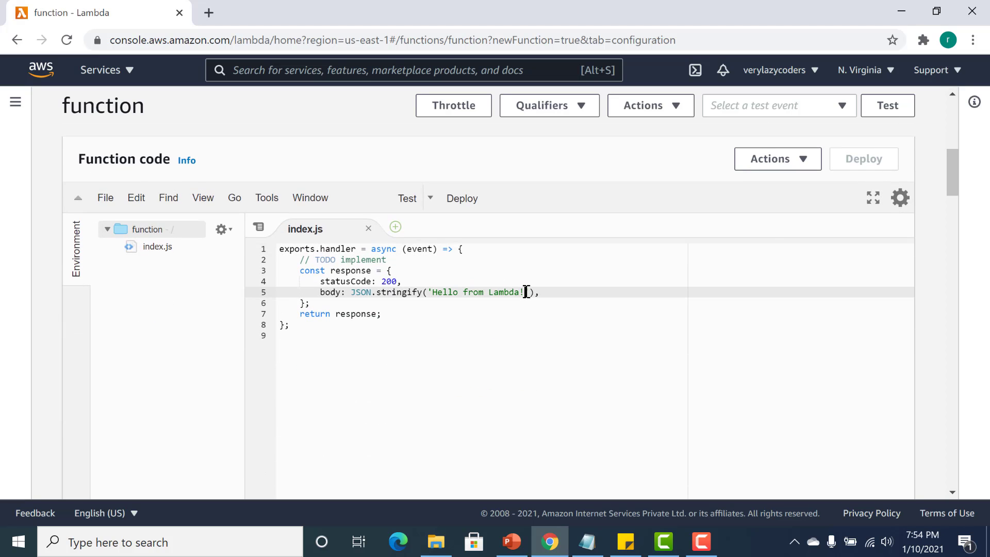
text(v1)
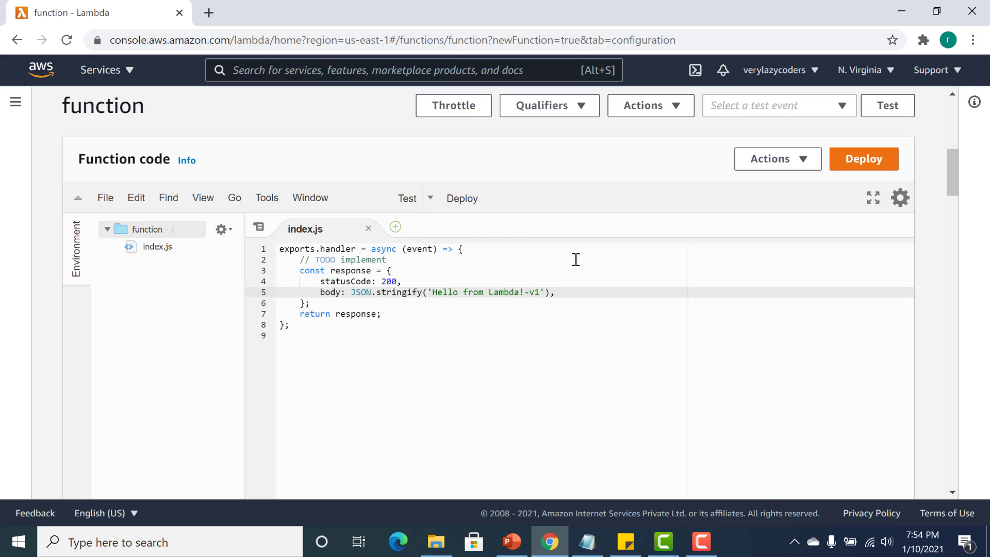
click(449, 208)
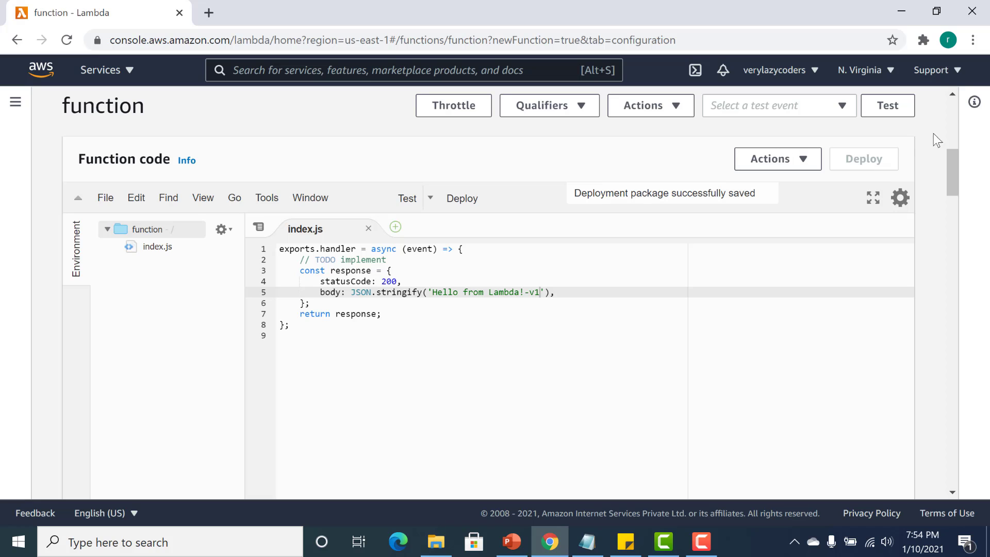
Step: Publish a new version of the function from $LATEST, leaving the version description empty
scroll(948, 126, up, 7)
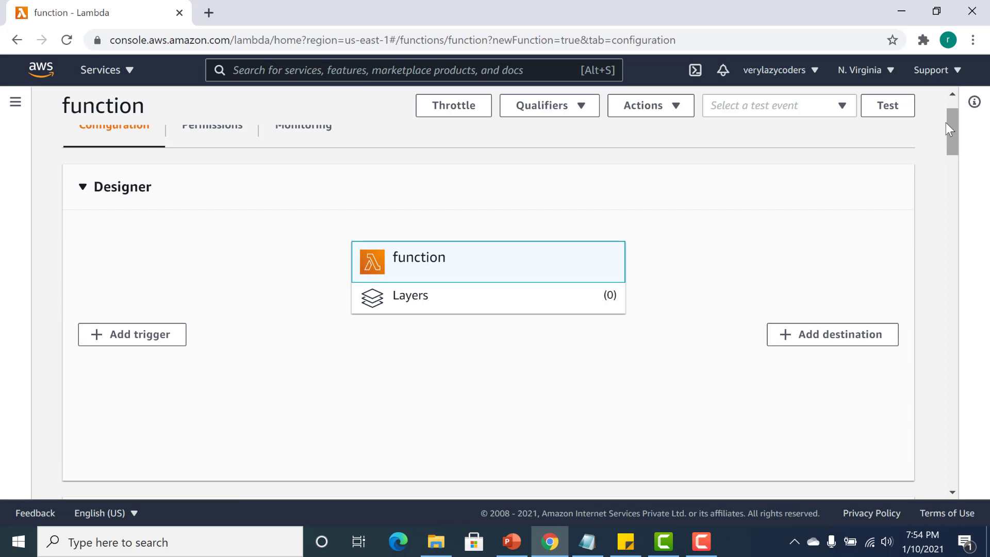
click(659, 107)
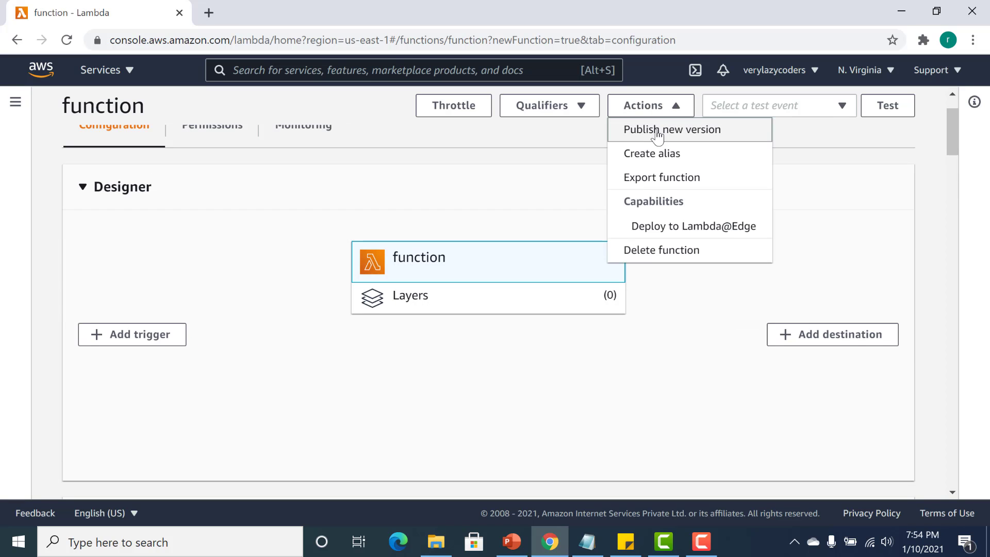
click(656, 133)
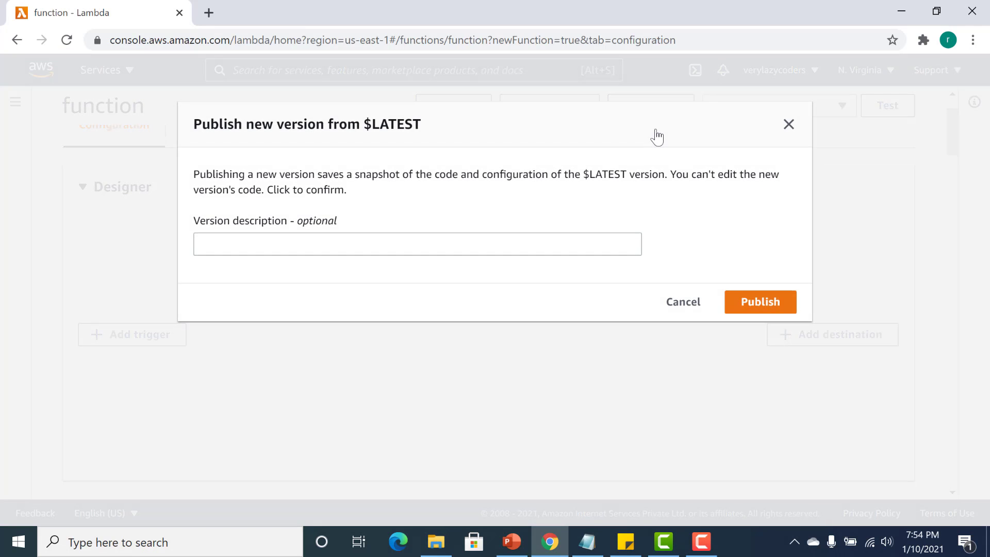
click(760, 302)
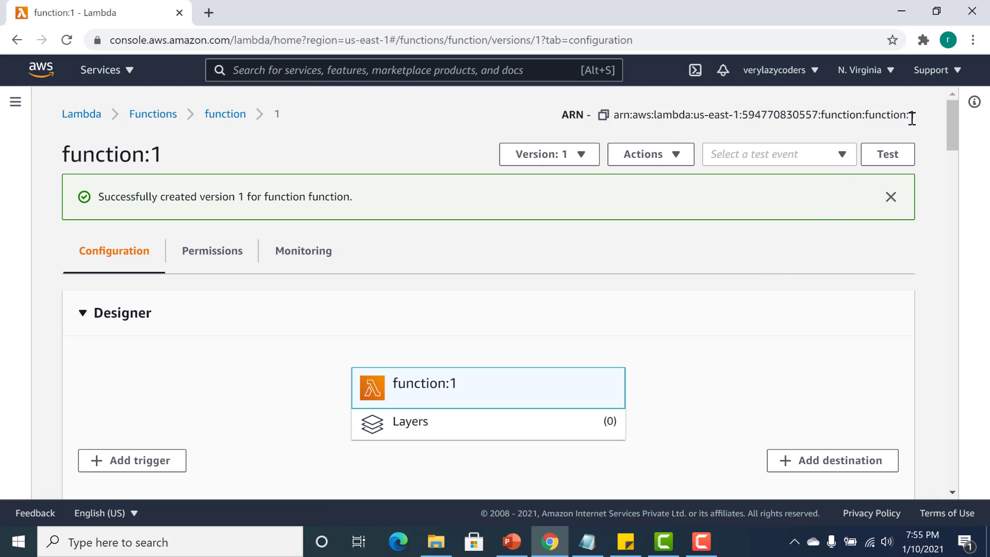
Step: Examine version 1's ARN suffix, its entry in the versions list and the response body in its read-only code
drag(914, 117, 867, 116)
mouse_move(956, 125)
mouse_down()
mouse_move(952, 209)
mouse_move(960, 124)
mouse_up()
click(586, 111)
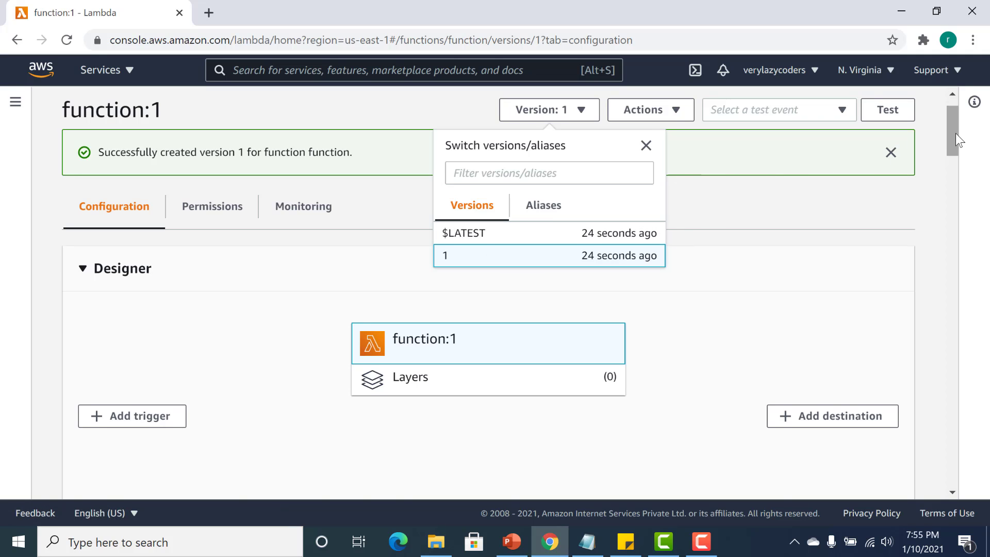
drag(954, 134, 941, 198)
click(660, 393)
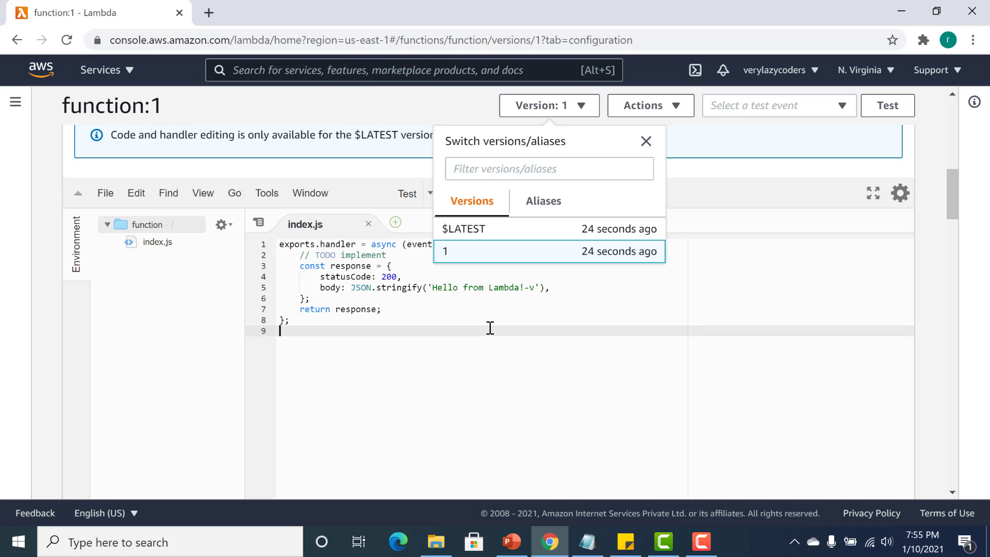
click(646, 142)
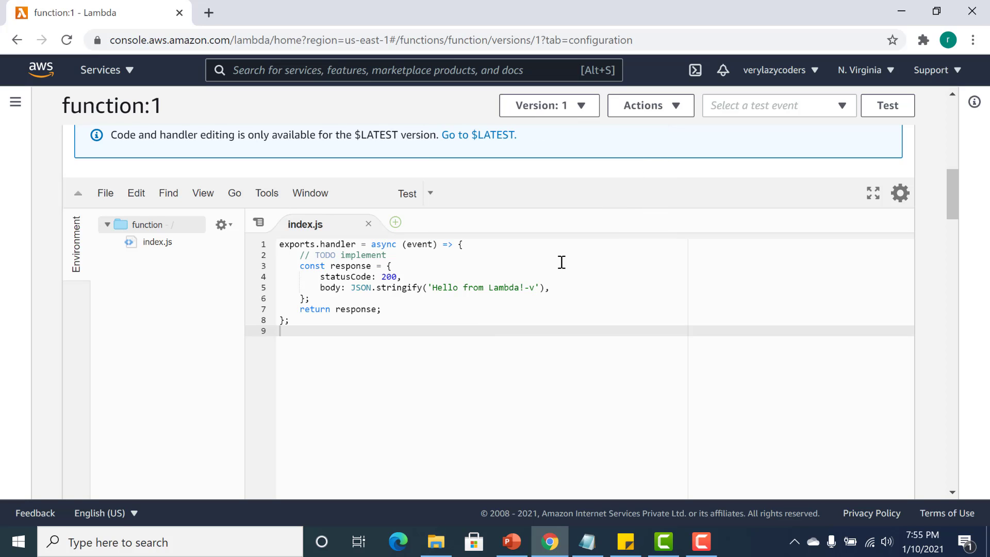
double_click(520, 287)
click(520, 287)
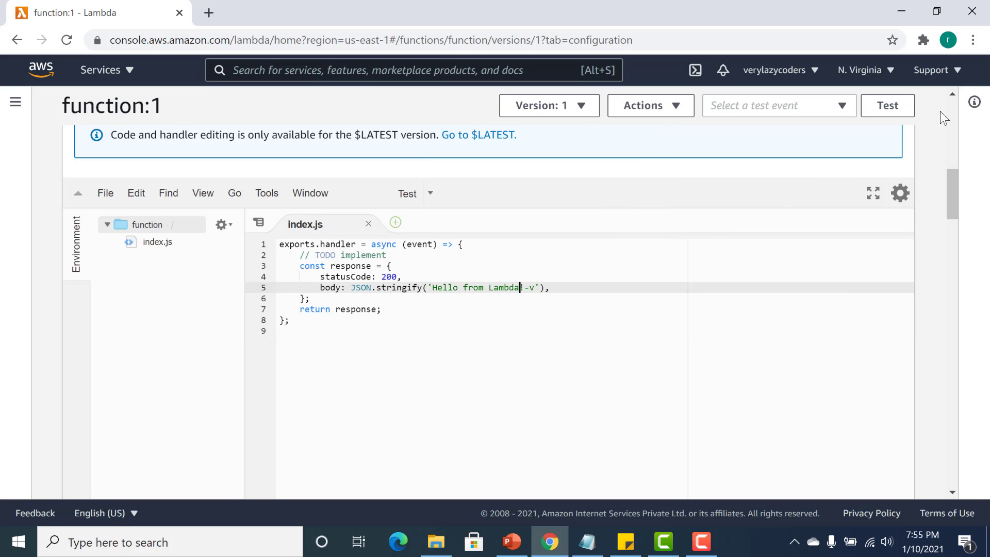
Step: Switch the function from version 1 to the $LATEST version
scroll(957, 105, up, 7)
click(539, 108)
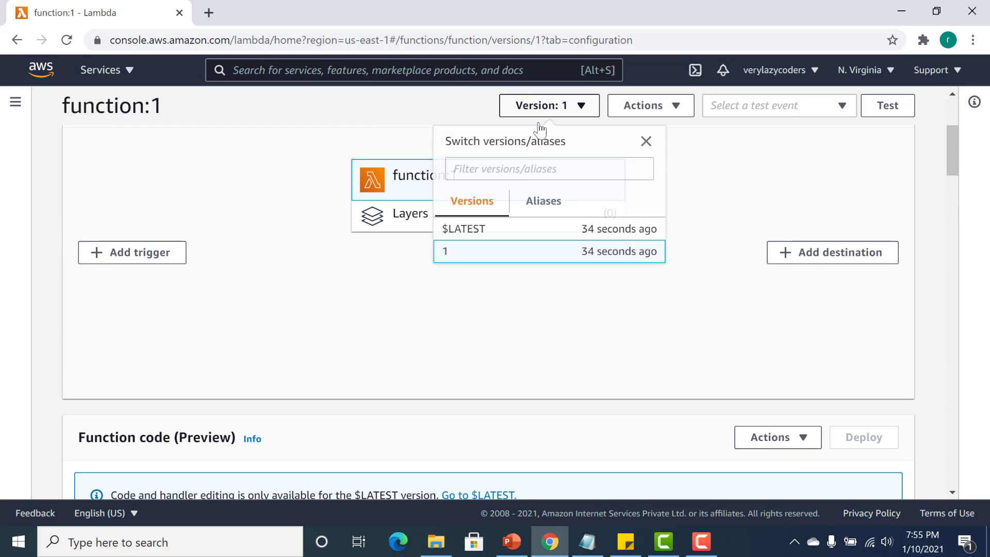
click(531, 228)
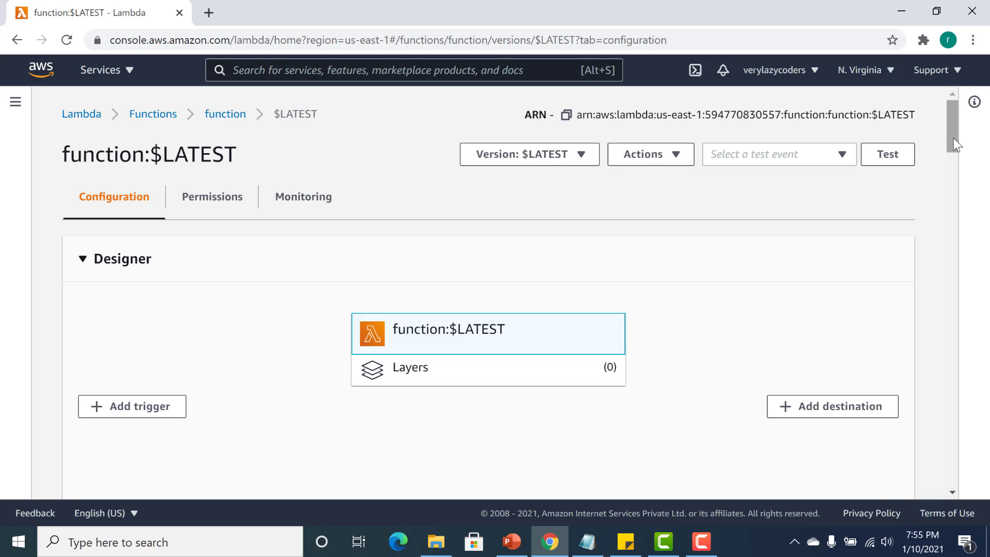
Step: Change the response body in index.js to "Hello from Lambda!-v2" and deploy the code
drag(951, 132, 954, 194)
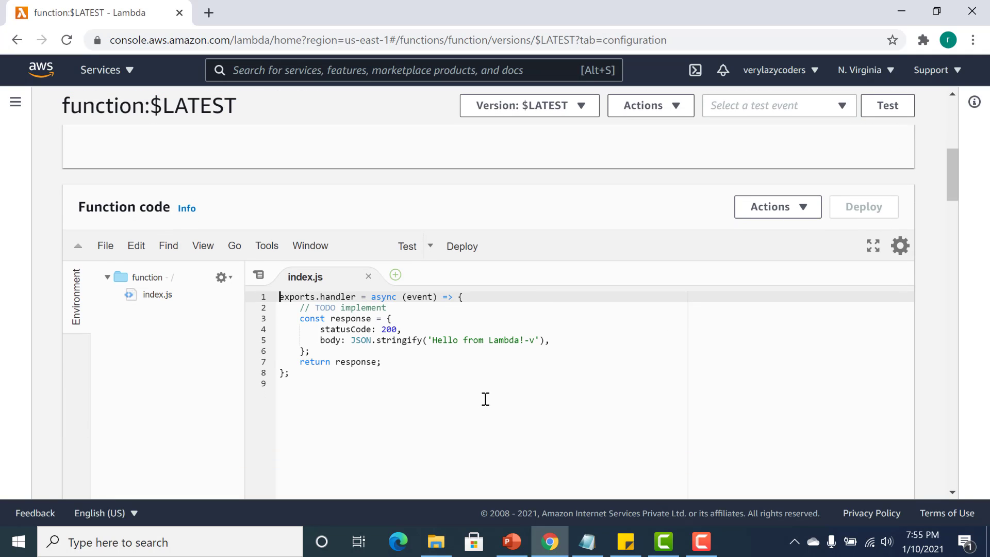
click(536, 340)
text(2)
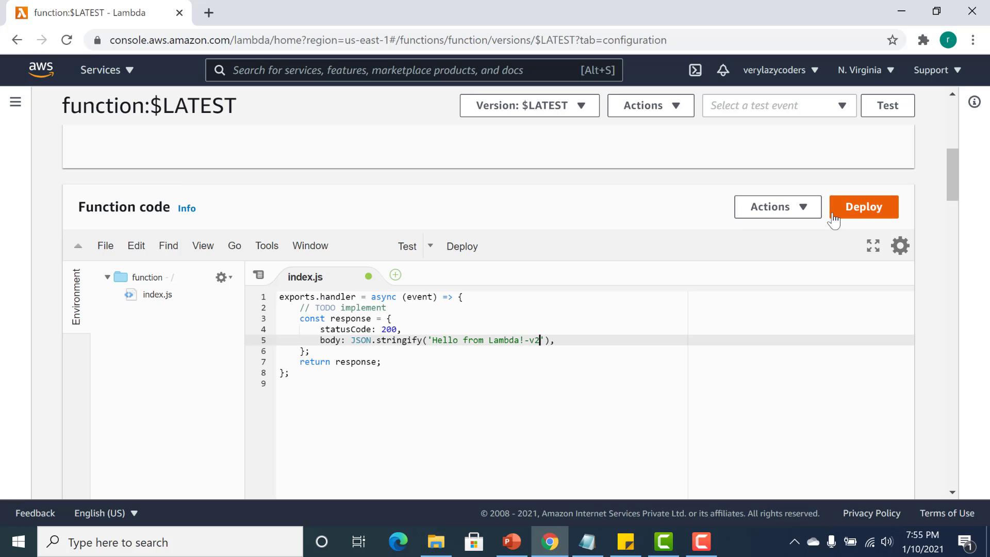
click(865, 212)
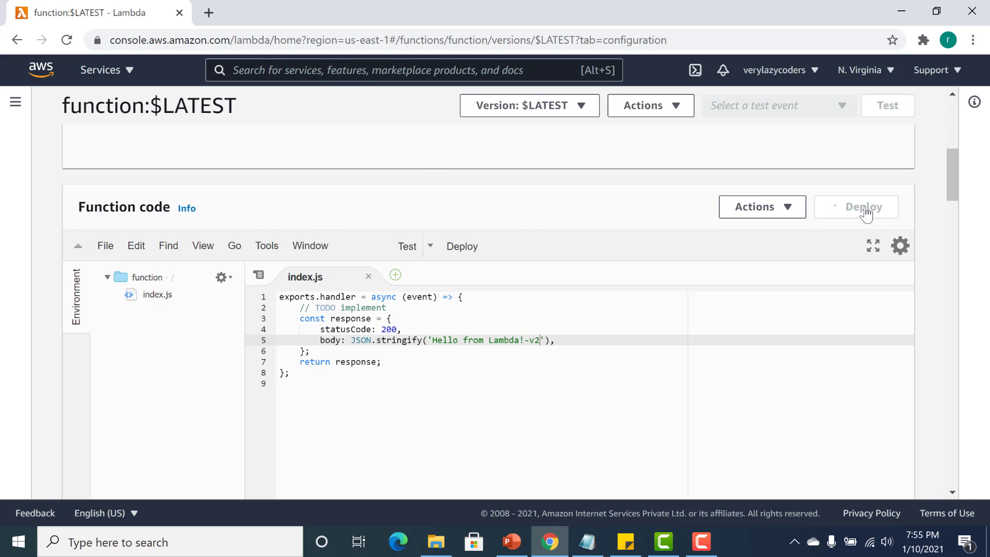
Step: Publish the deployed v2 code as a new version from $LATEST without a description
scroll(773, 196, up, 5)
click(651, 154)
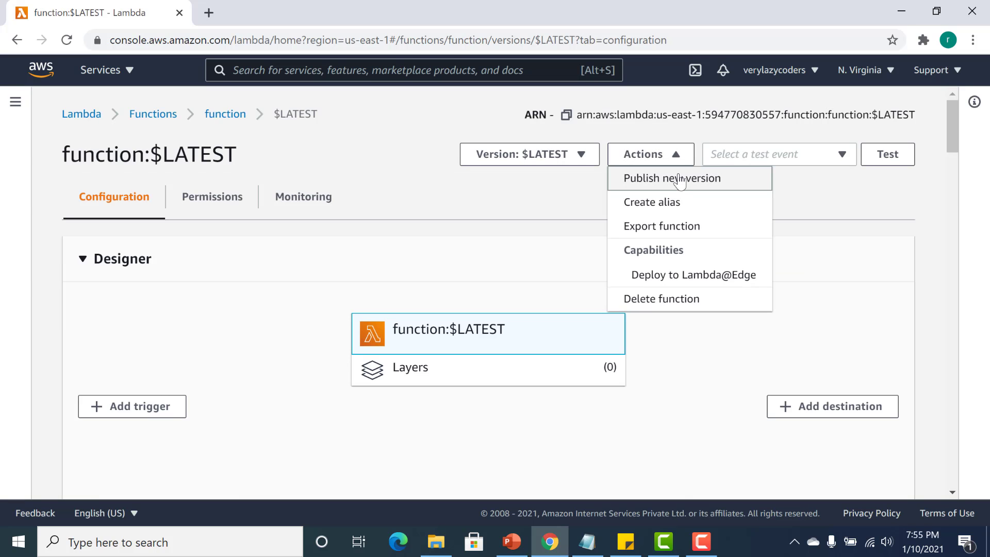
click(679, 178)
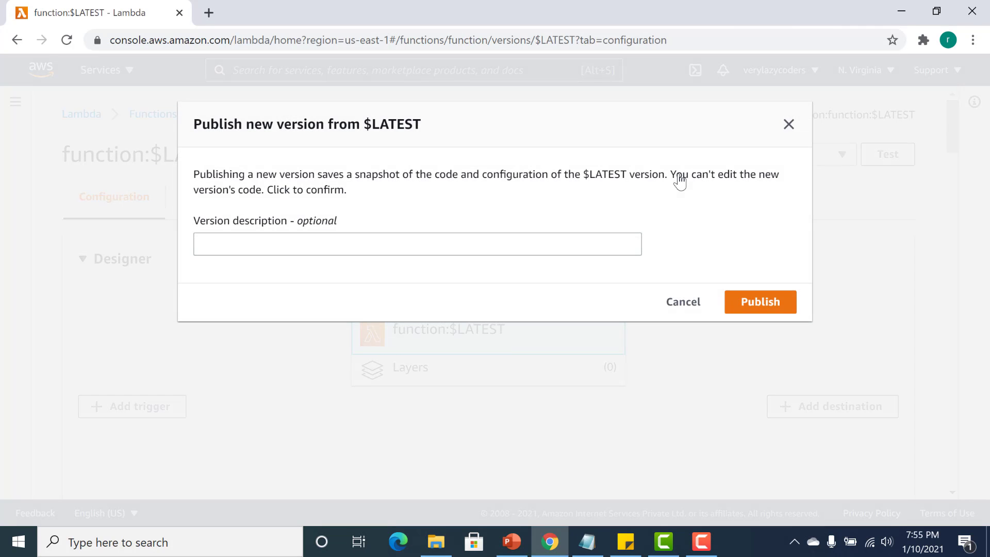
click(756, 299)
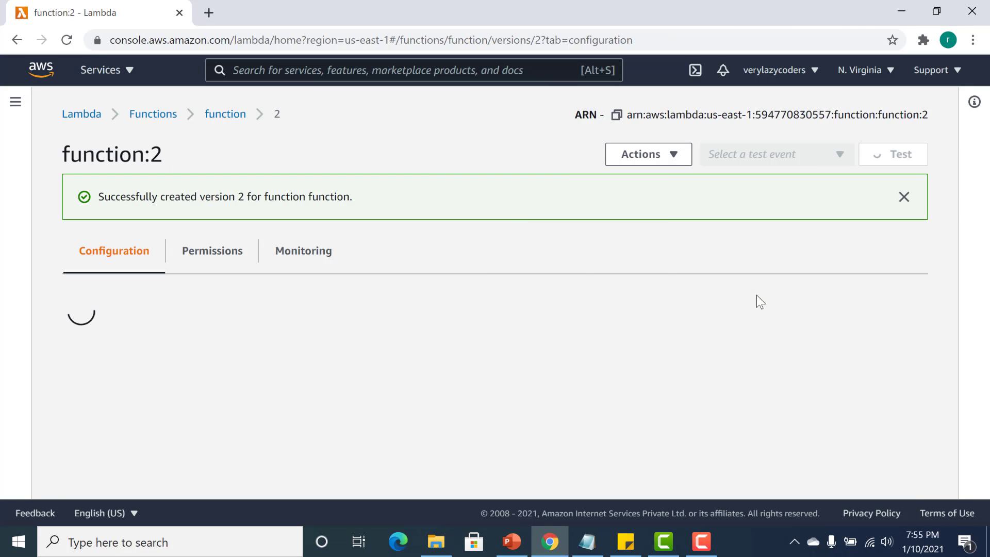
Step: Review the list of published versions and switch the function back to $LATEST
click(566, 162)
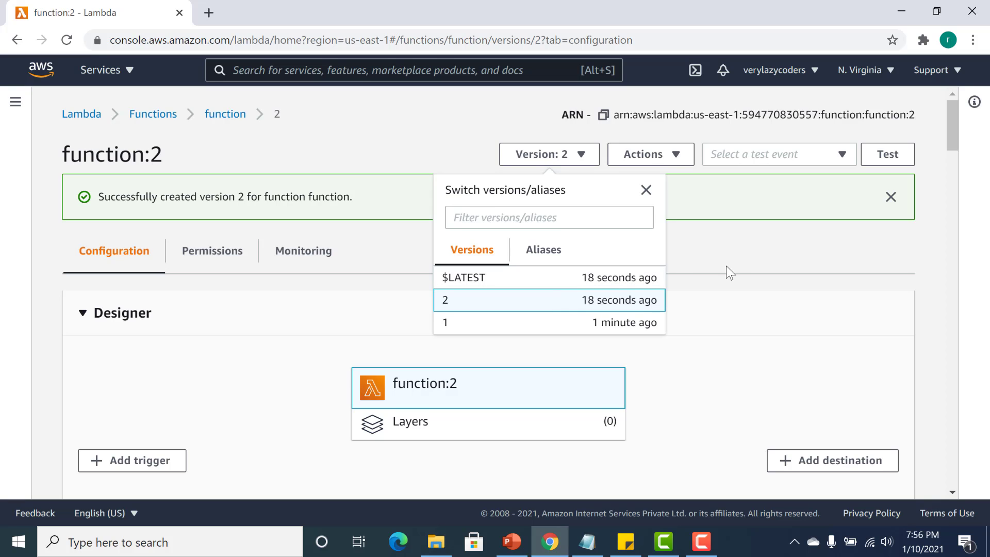
click(725, 266)
mouse_move(951, 131)
mouse_down()
mouse_move(969, 197)
mouse_move(973, 120)
mouse_move(959, 121)
mouse_up()
click(554, 157)
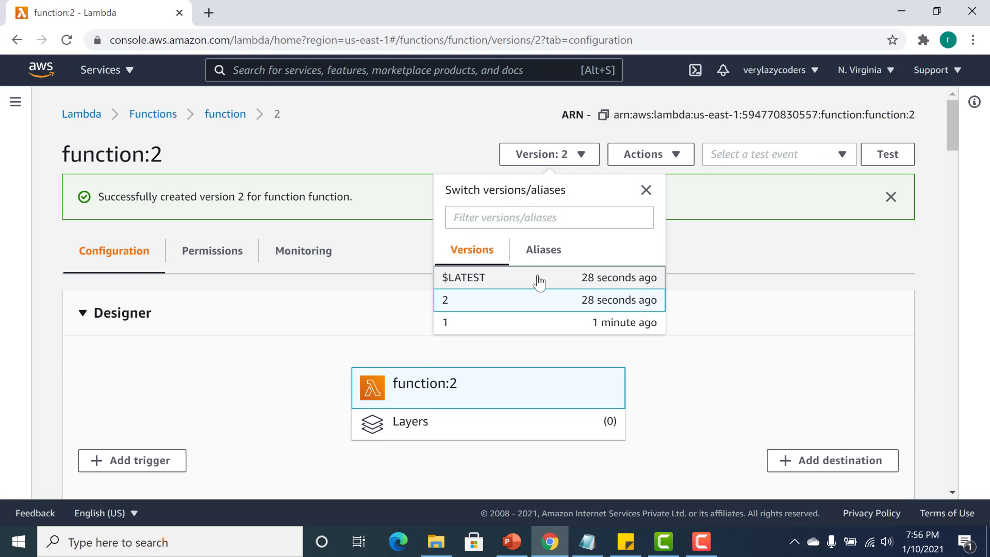
click(536, 282)
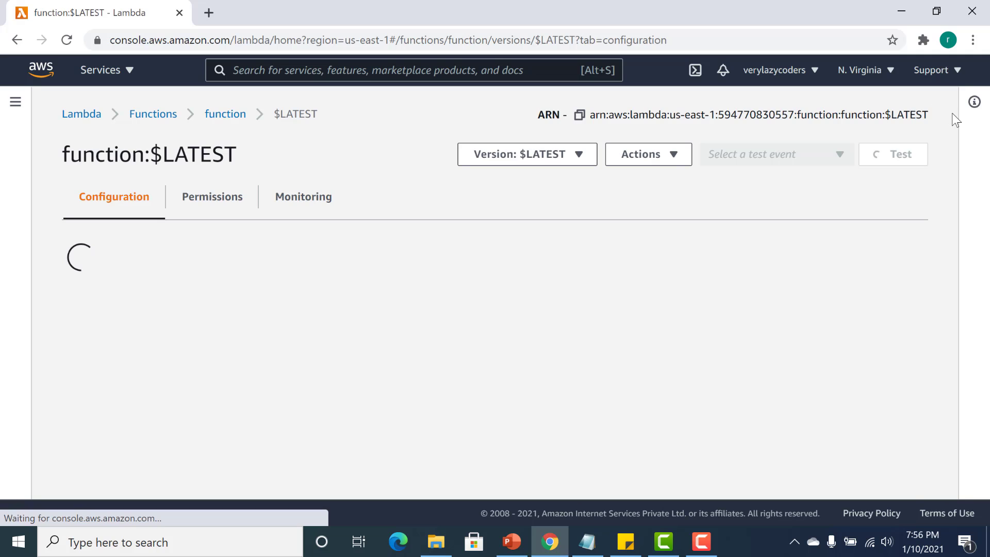
Step: Change the response body in index.js to "Hello from Lambda!-v3", save the file and deploy the code
drag(952, 112, 961, 175)
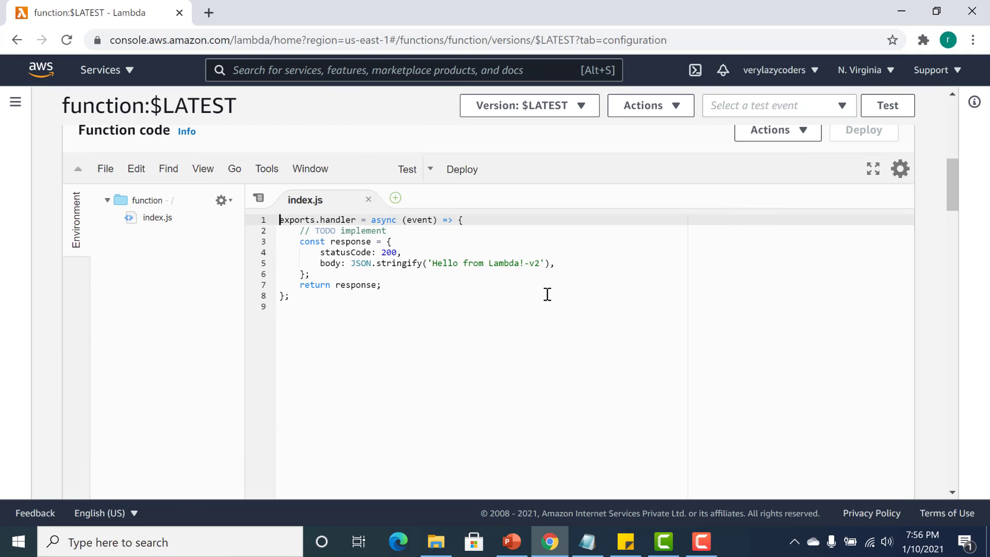
click(540, 263)
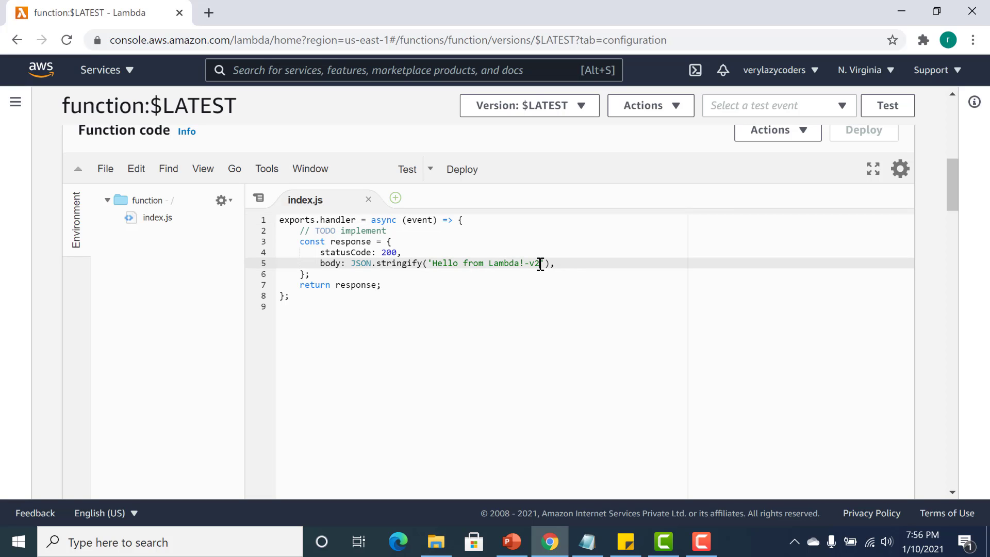
text(3)
key(ctrl+s)
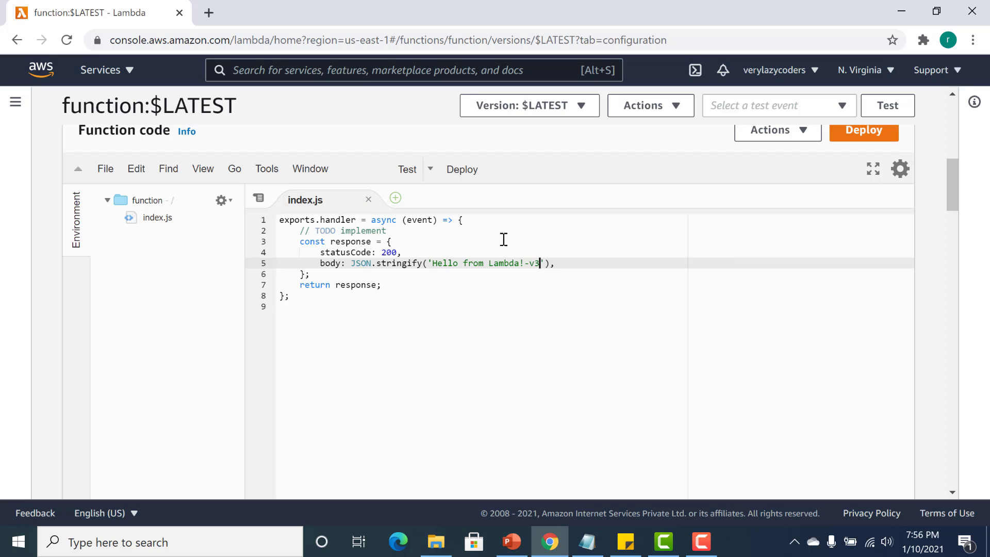
click(858, 134)
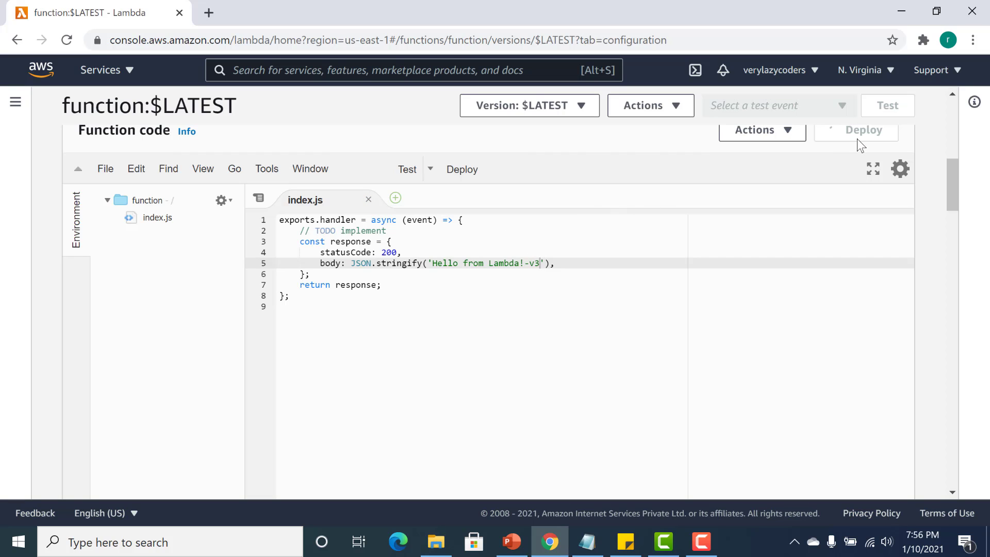
Step: Publish the deployed v3 code as a new version from $LATEST without a description
click(670, 101)
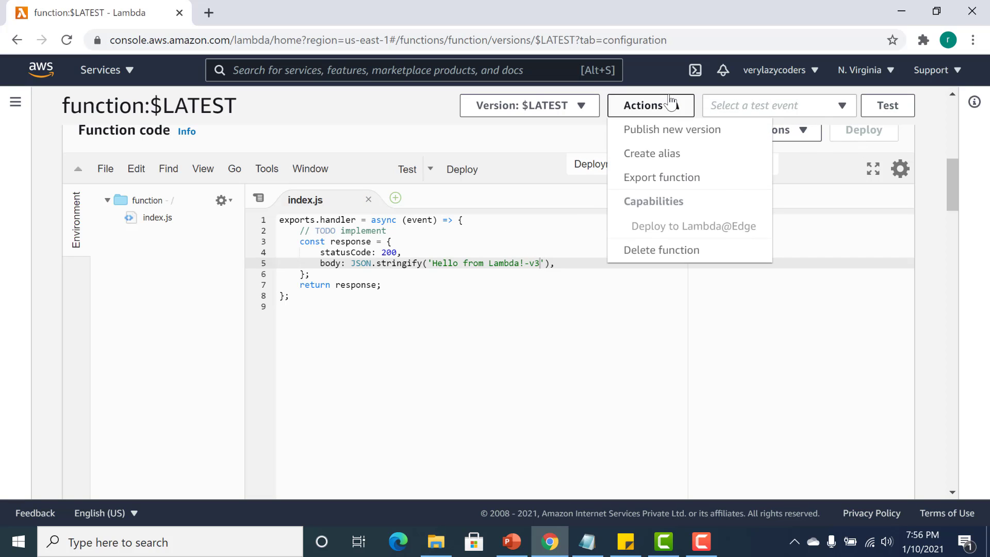
click(660, 131)
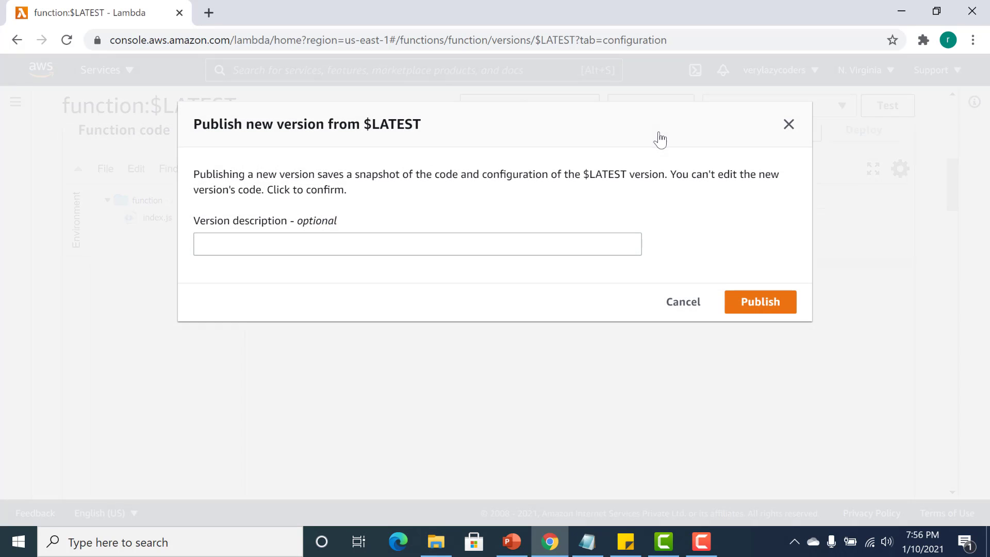
click(760, 303)
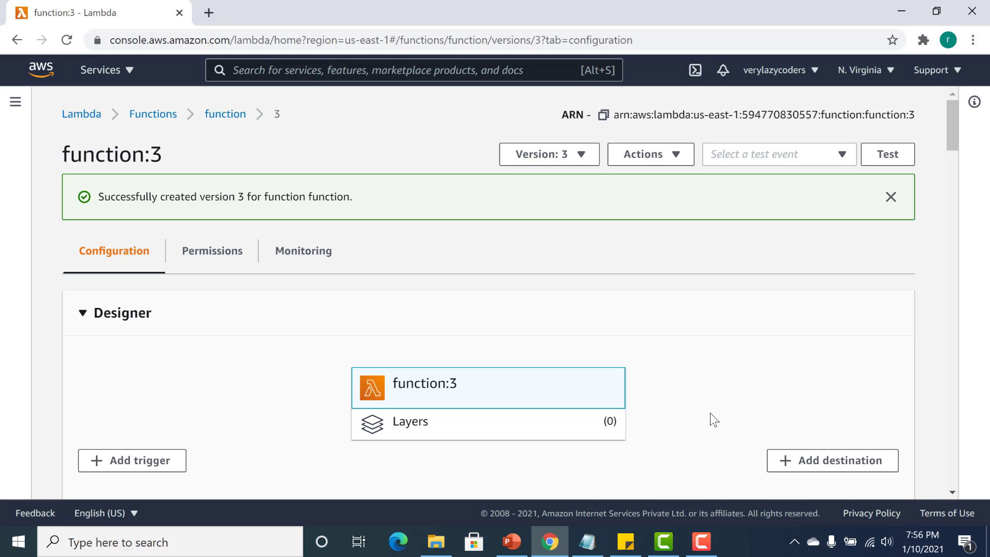
Step: Examine the response body in the $LATEST version's index.js code
click(592, 528)
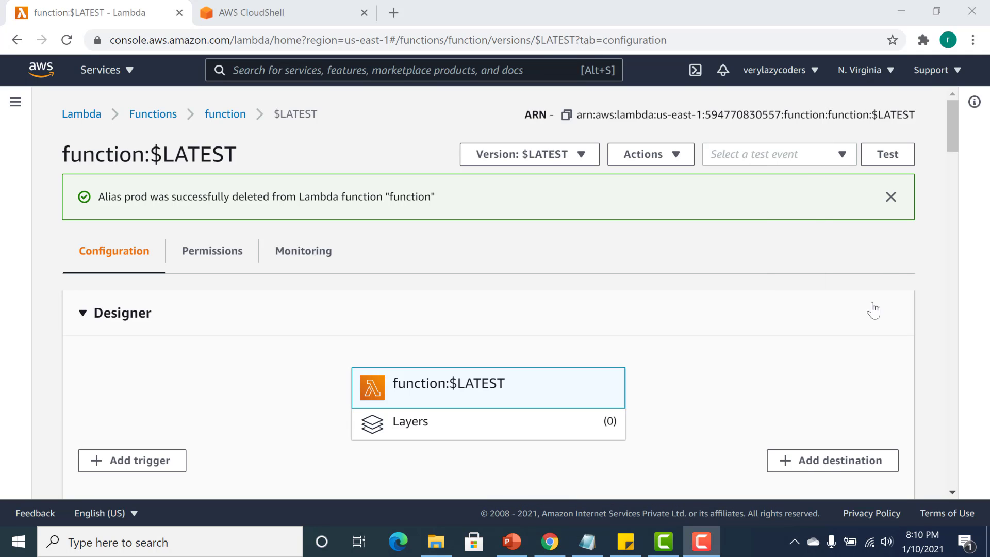
drag(954, 138, 954, 193)
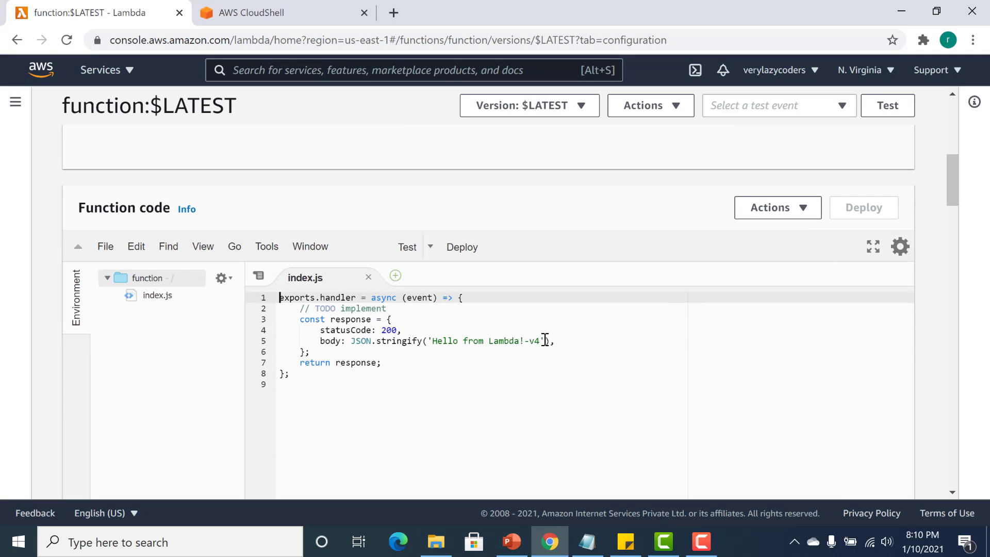
Step: Switch to Notepad and copy the complete aws lambda invoke command that targets the unqualified function name and outputs to response.json
click(950, 124)
drag(950, 124, 950, 107)
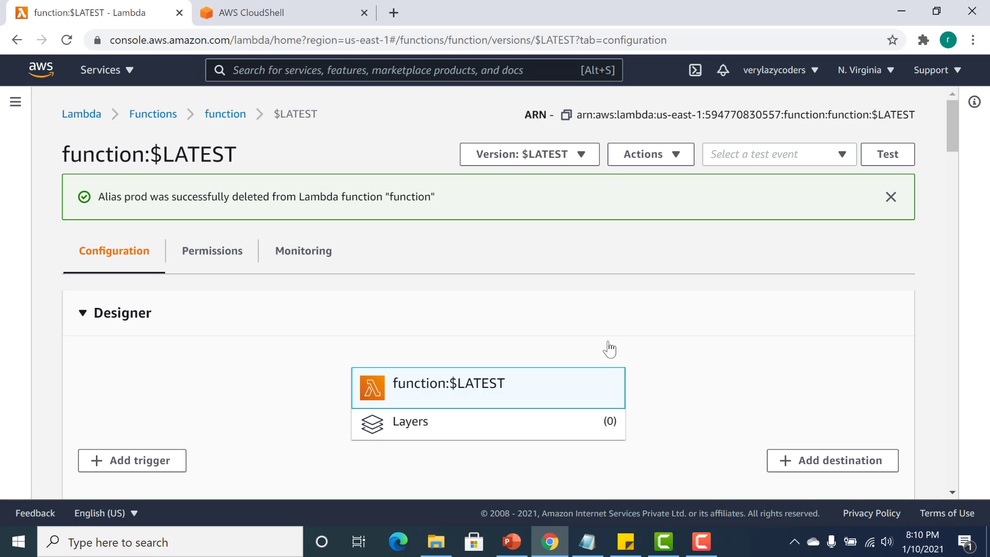
click(587, 545)
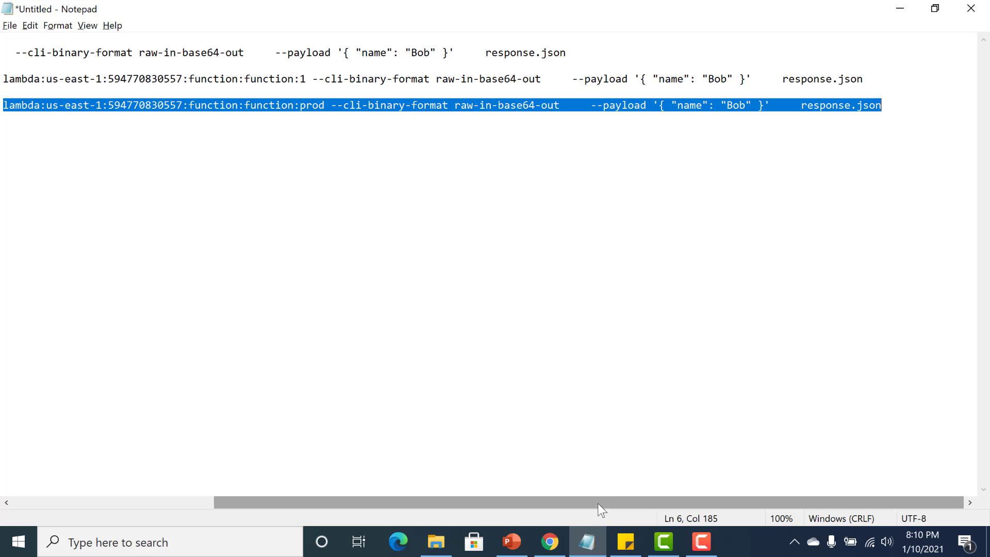
drag(598, 503, 307, 547)
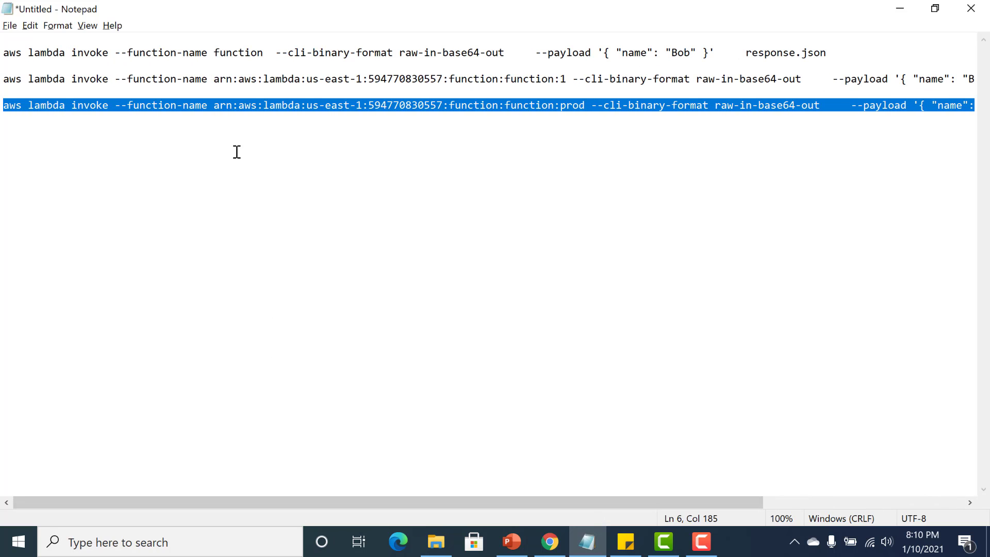
click(254, 62)
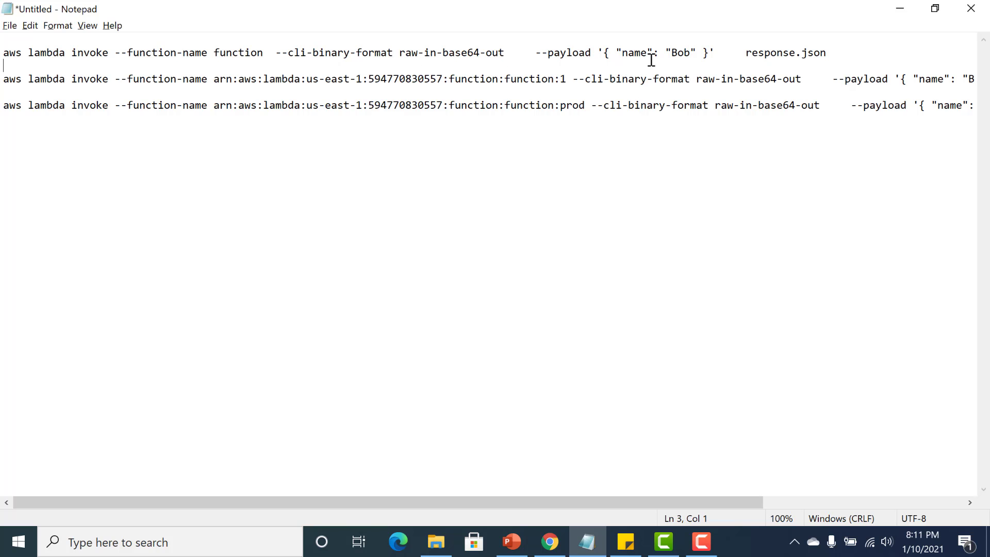
click(833, 51)
double_click(222, 54)
click(222, 54)
drag(829, 53, 479, 42)
key(ctrl+c)
Step: Run the copied invoke command in AWS CloudShell and print the response with cat response.json
key(alt+Tab)
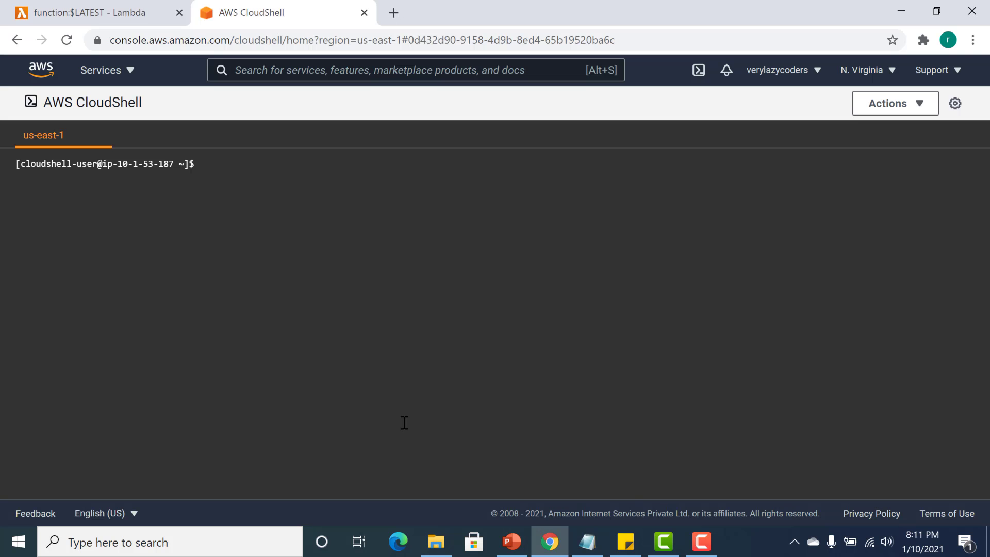
key(ctrl+v)
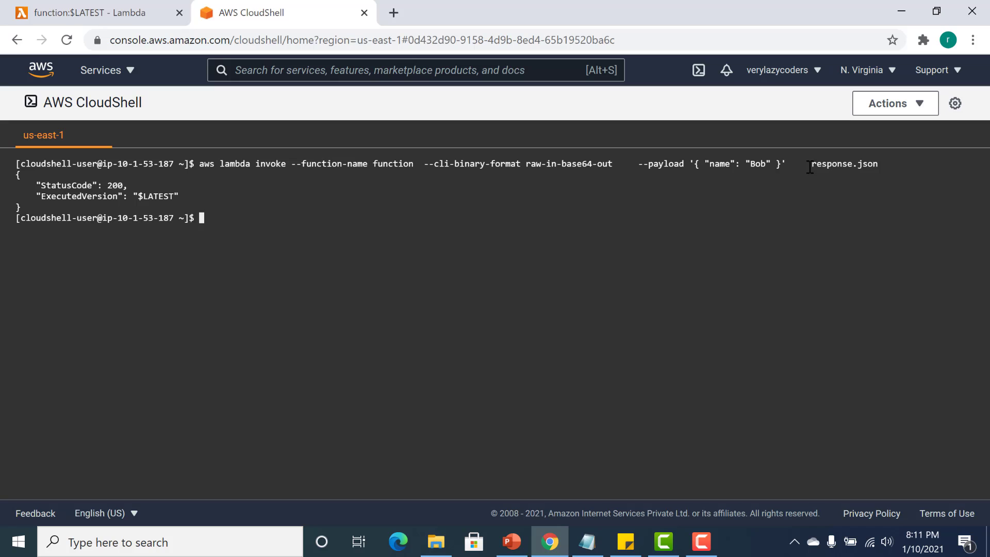
text(cat.)
text(response)
text(.json)
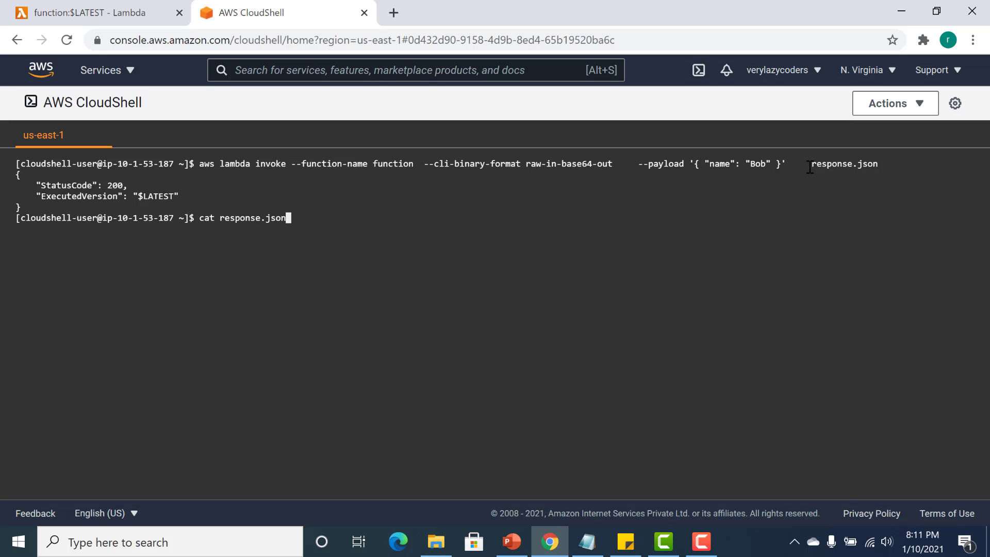
key(Return)
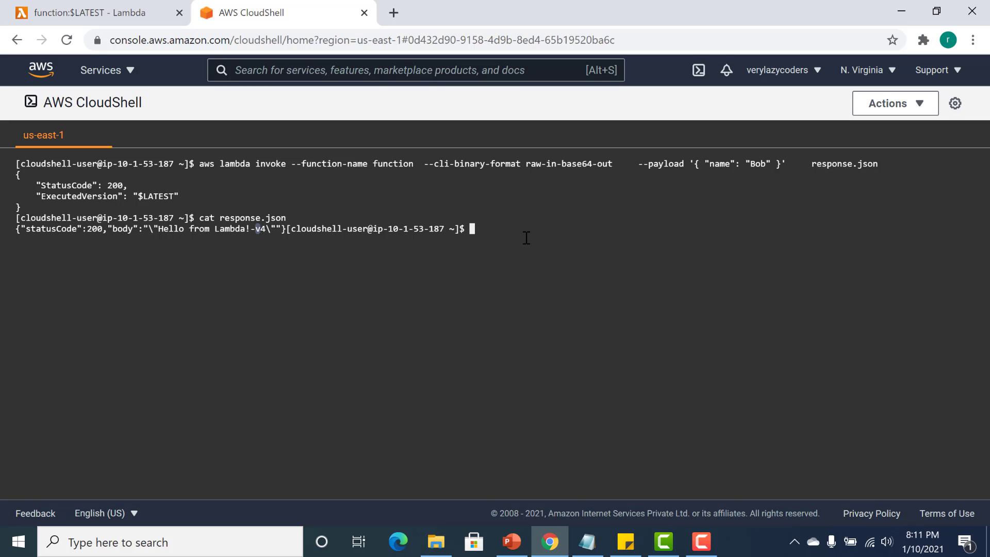
Step: Switch back to Notepad and copy the complete invoke command whose function ARN ends in version 1
key(alt+Tab)
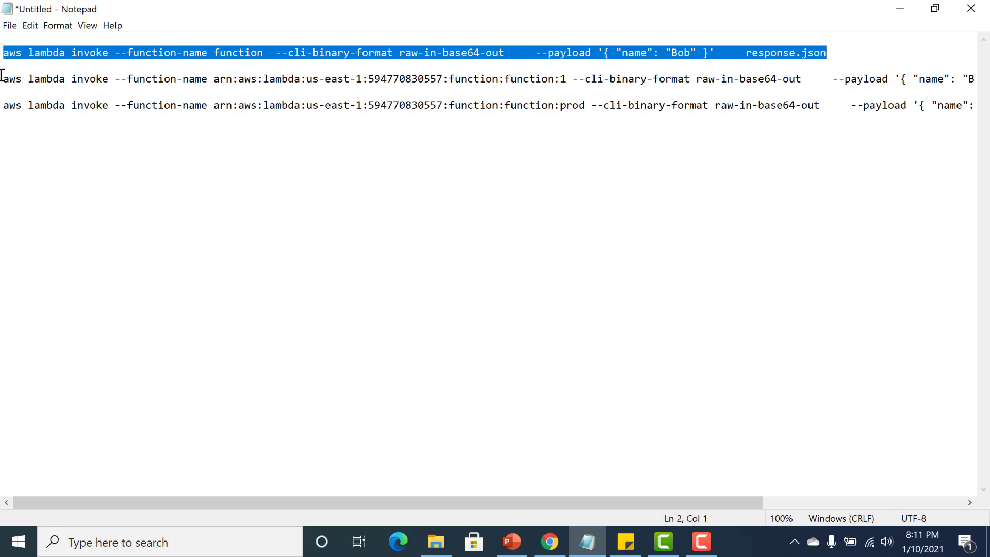
drag(4, 78, 375, 79)
click(375, 78)
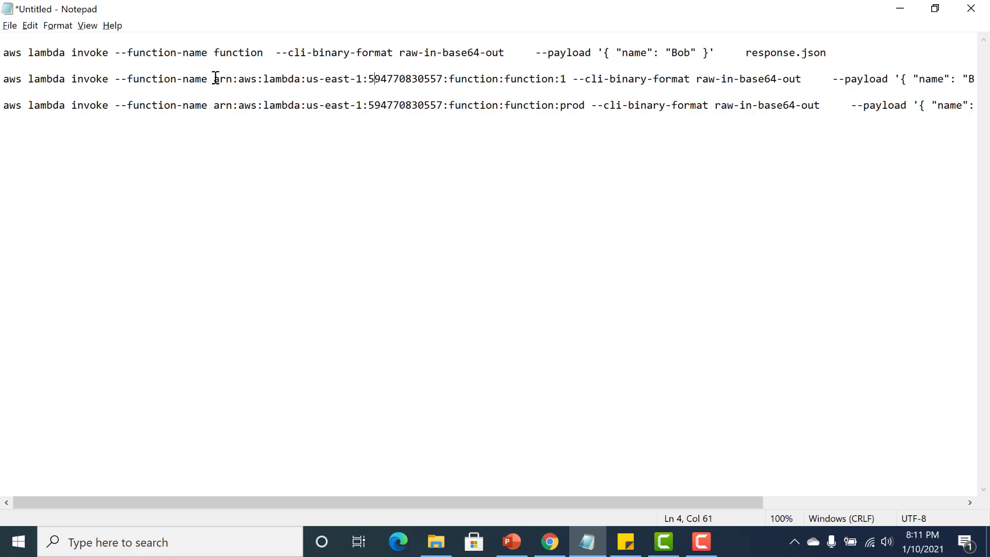
drag(215, 80, 543, 79)
click(541, 79)
double_click(542, 79)
click(562, 79)
text(1)
drag(2, 83, 987, 73)
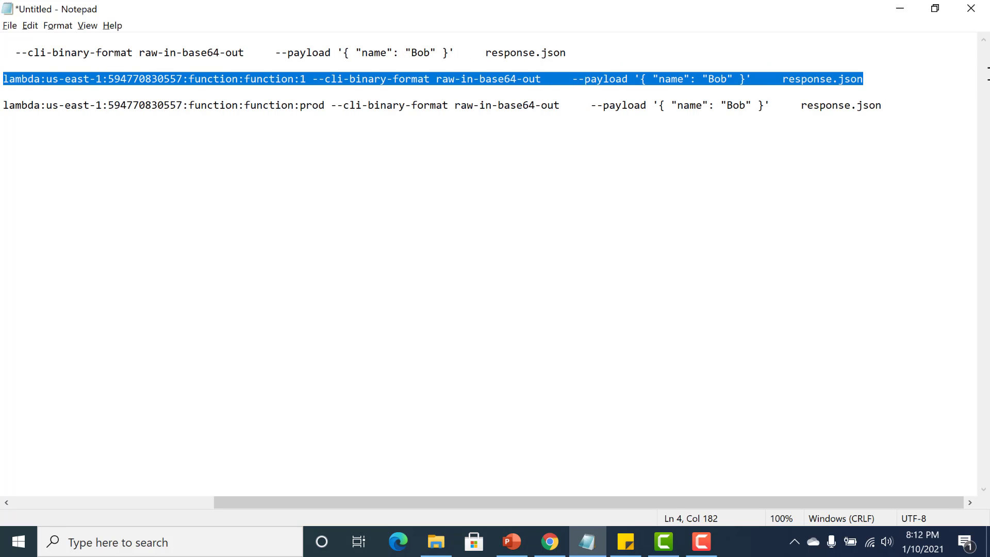
Step: Run the version 1 invoke command in AWS CloudShell and print response.json again
key(alt+Tab)
key(ctrl+v)
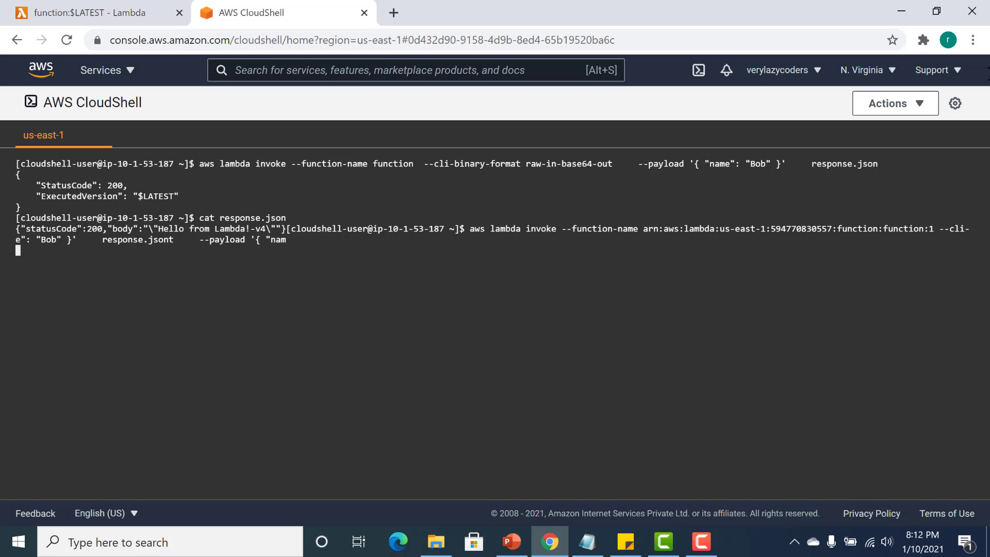
key(Up)
key(Up)
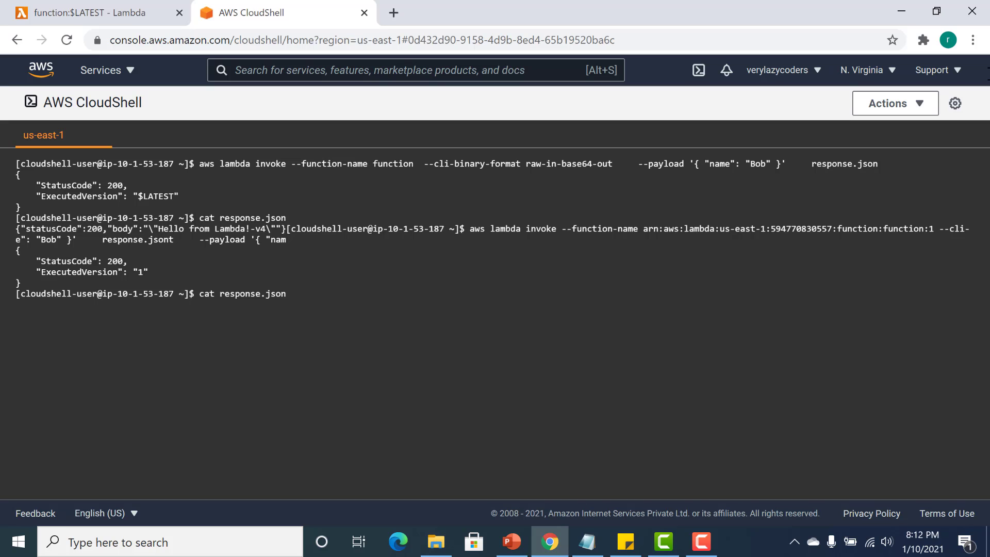
key(Return)
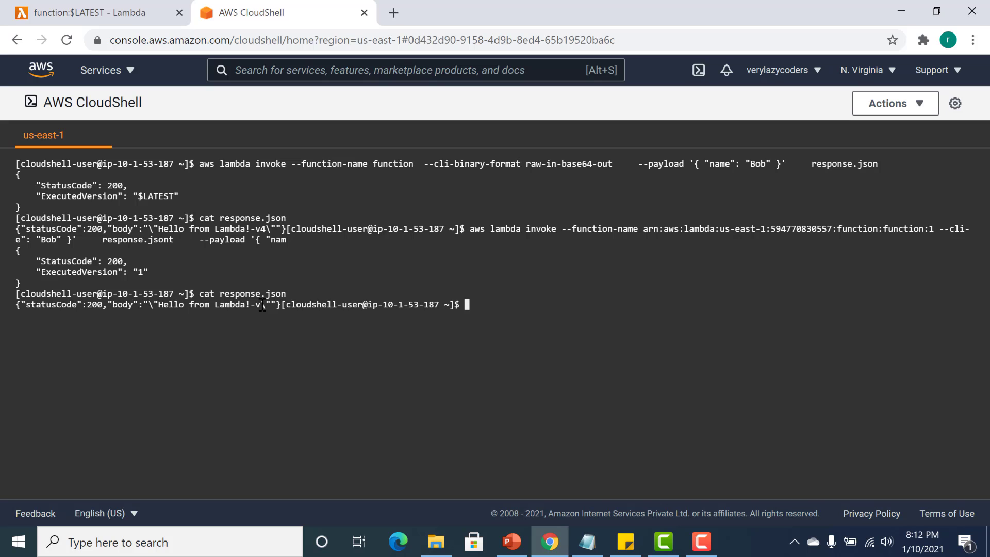
Step: Return to the function's Lambda page and start a new alias named prod
click(114, 8)
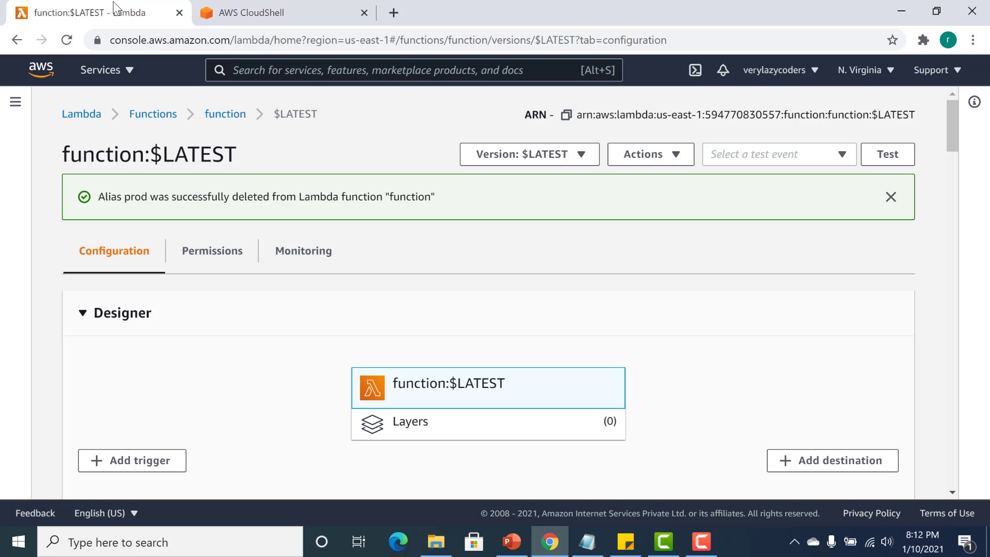
click(631, 154)
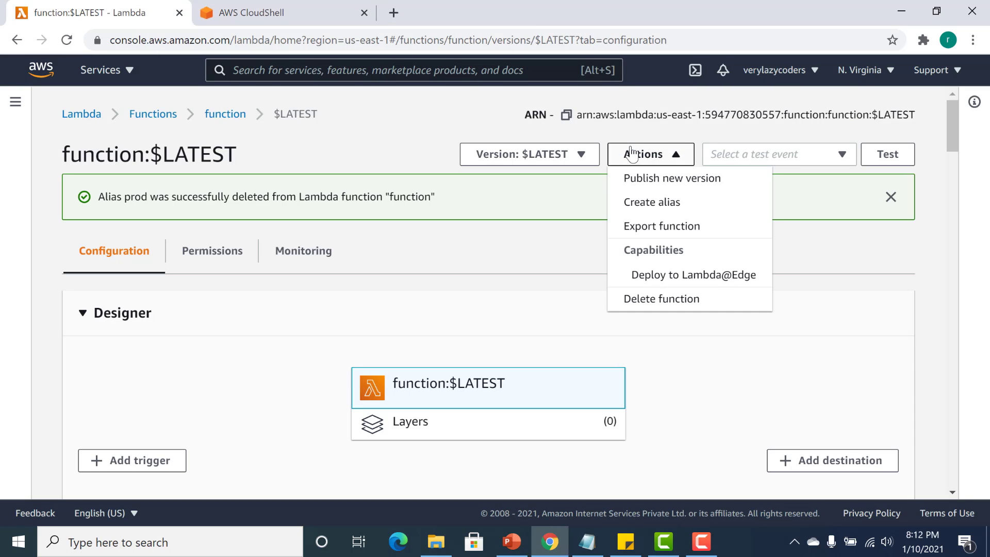
click(632, 203)
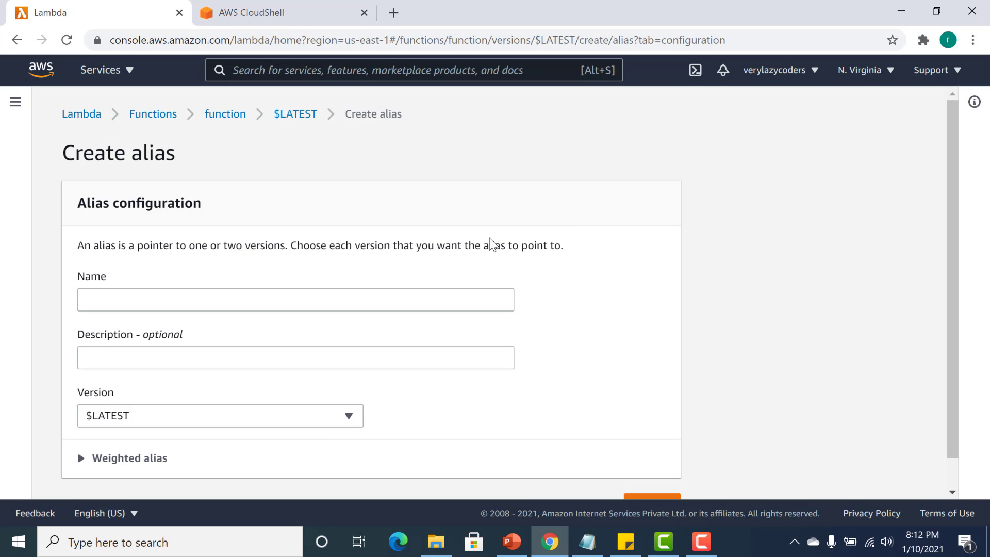
click(355, 294)
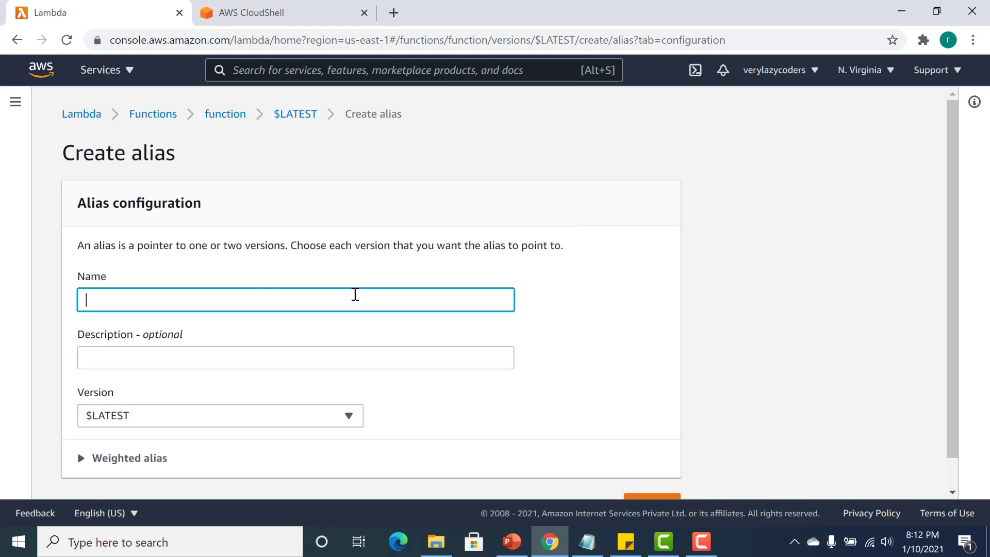
text(prod)
scroll(954, 258, down, 1)
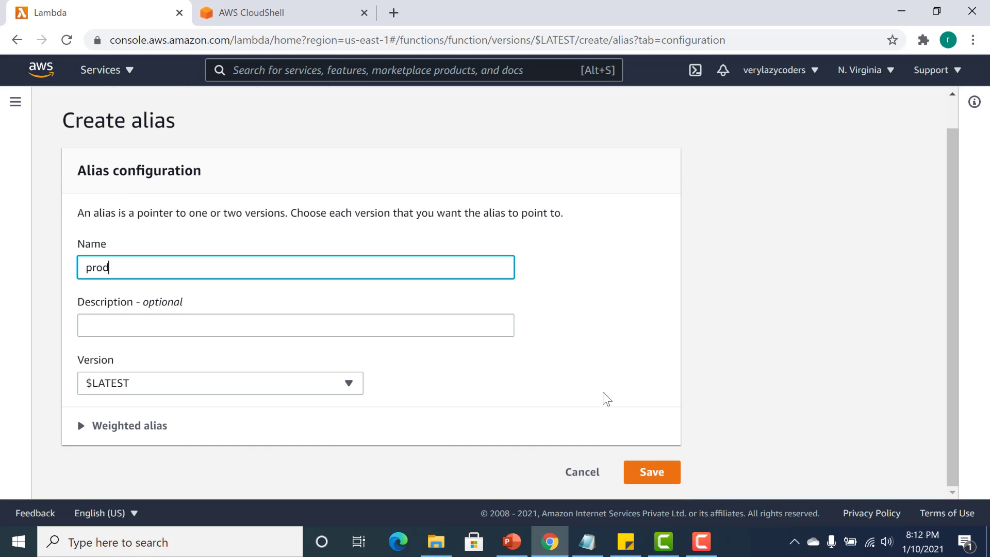
Step: Point the prod alias to version 2 and save it without a description
click(313, 386)
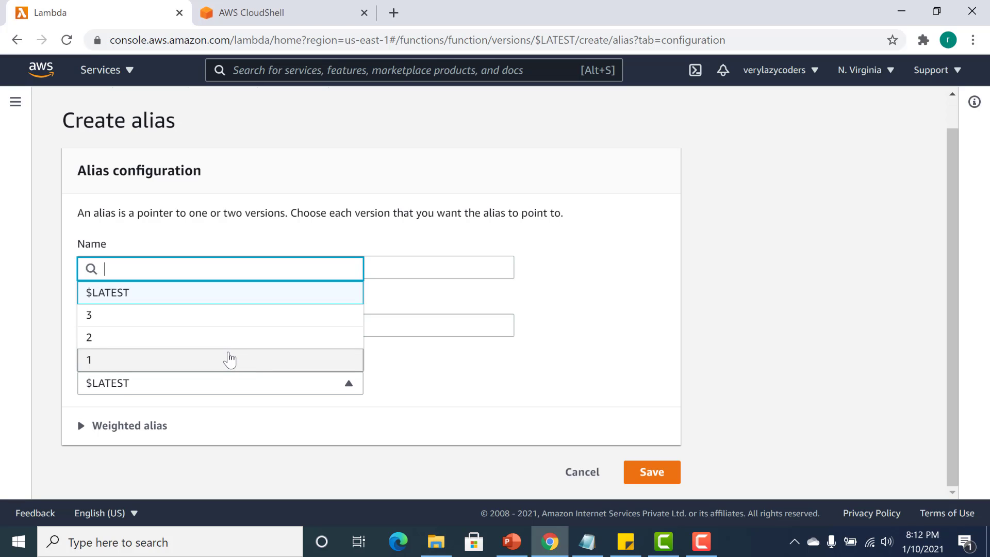
click(228, 360)
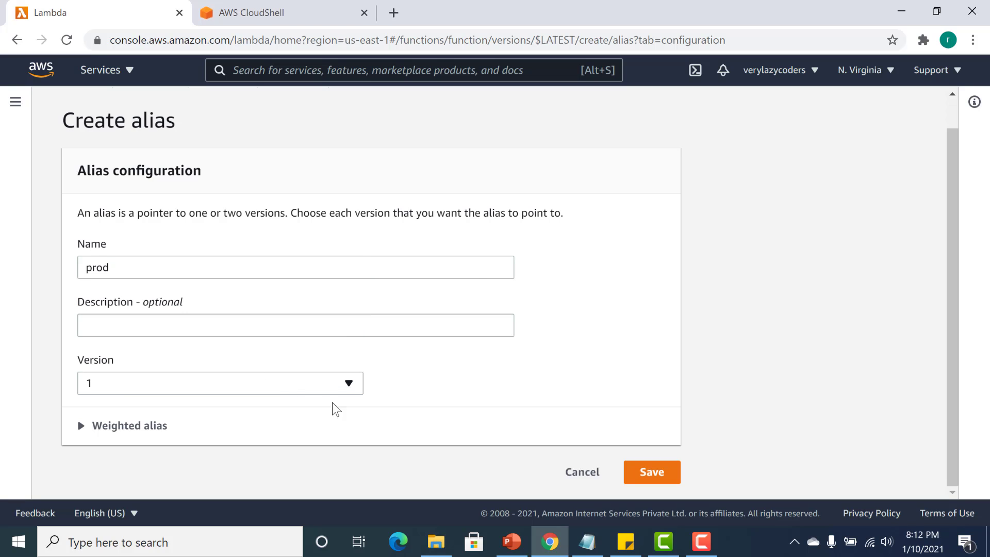
click(334, 389)
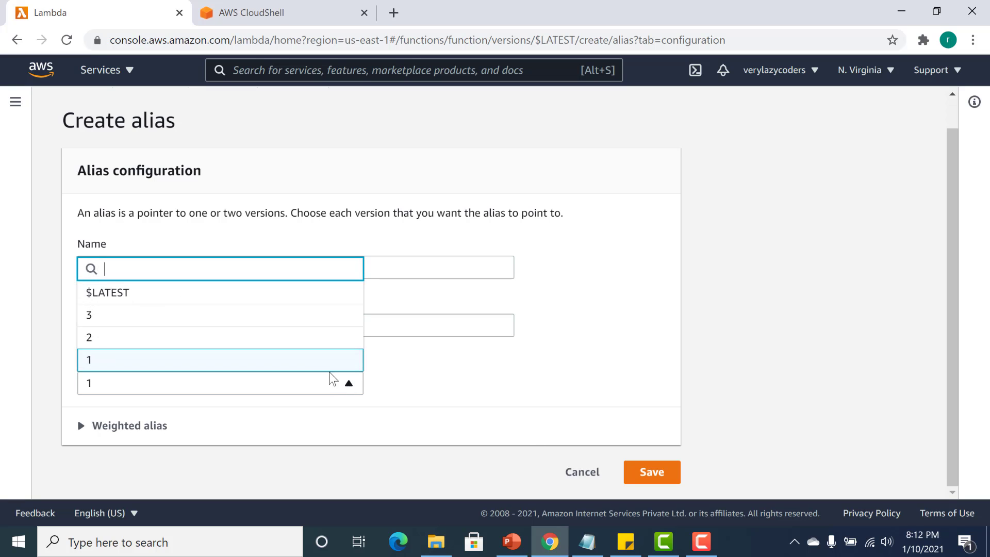
click(320, 341)
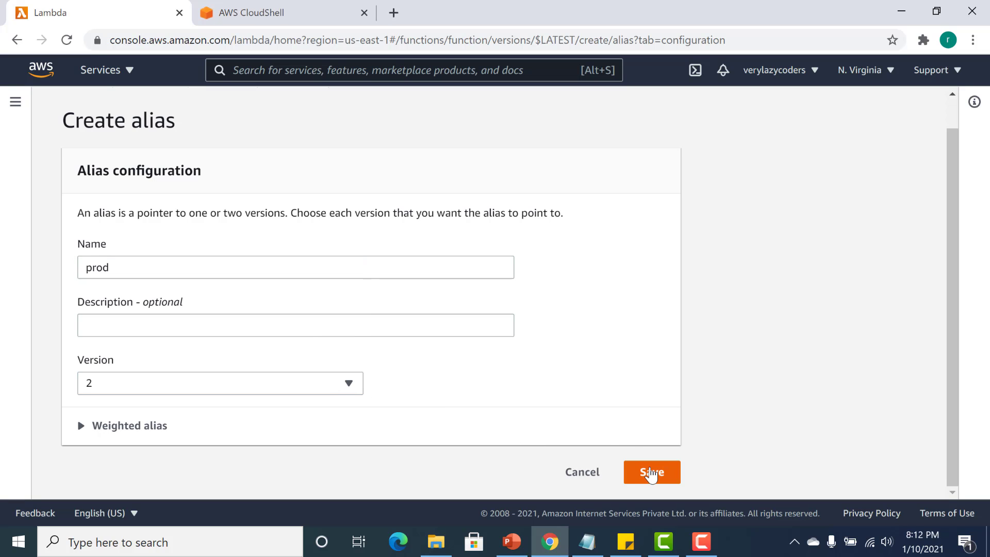
click(651, 472)
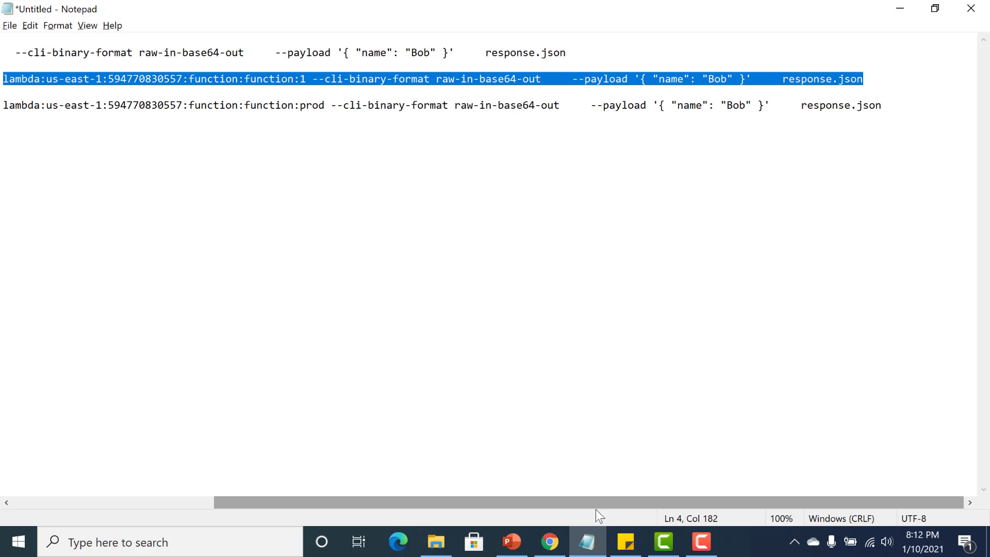
Step: Copy the complete invoke command whose function ARN ends in prod from the Notepad file
drag(595, 501, 318, 500)
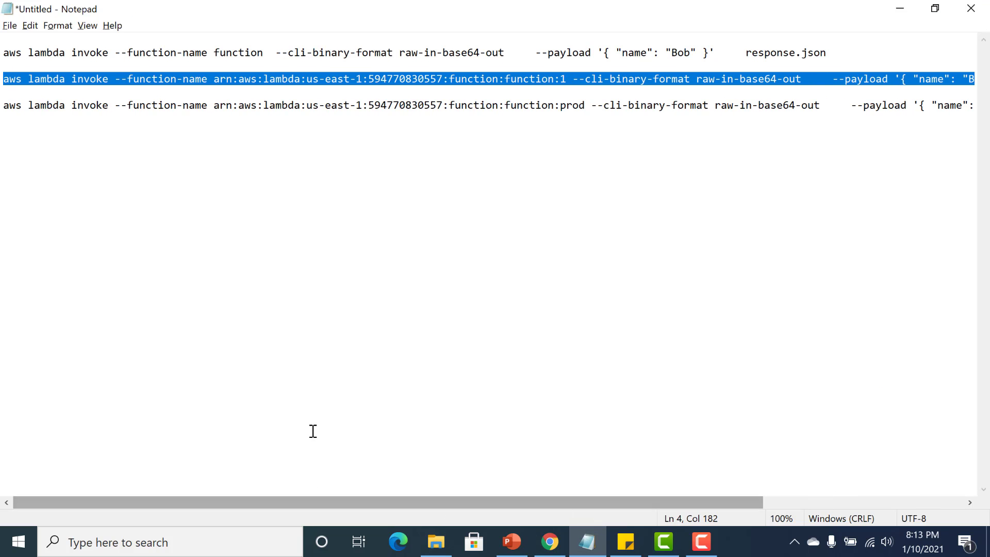
click(562, 106)
drag(561, 106, 586, 106)
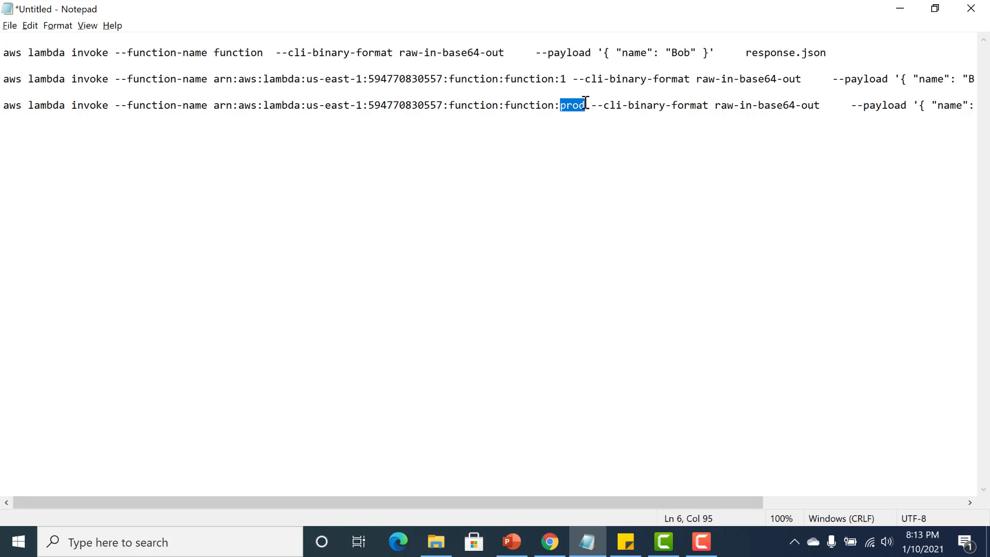
double_click(519, 110)
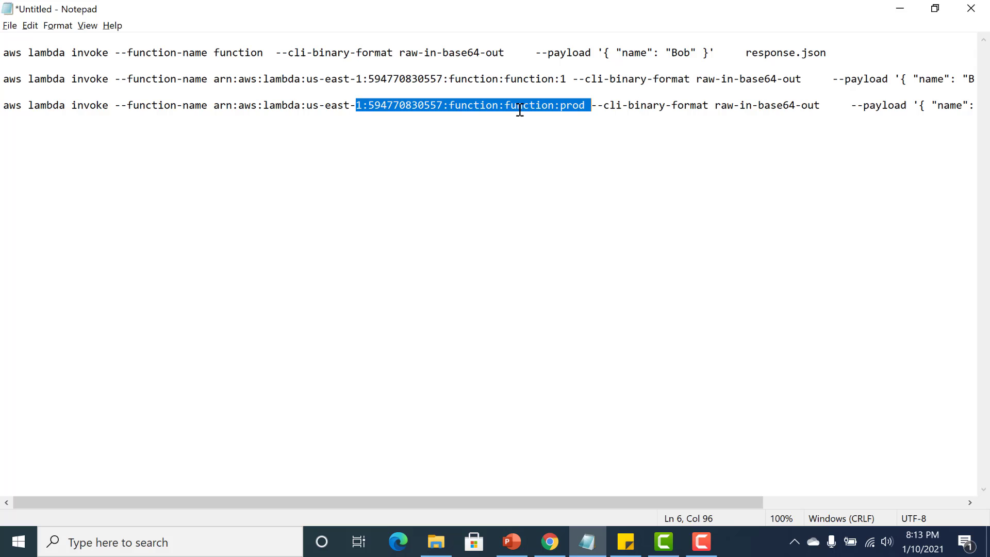
double_click(564, 104)
click(565, 104)
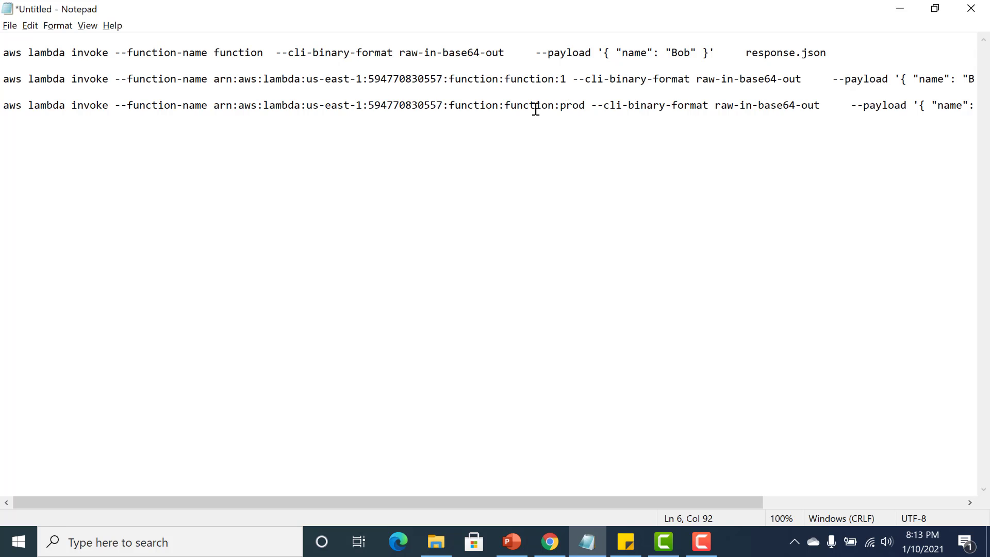
drag(2, 108, 987, 105)
key(ctrl+c)
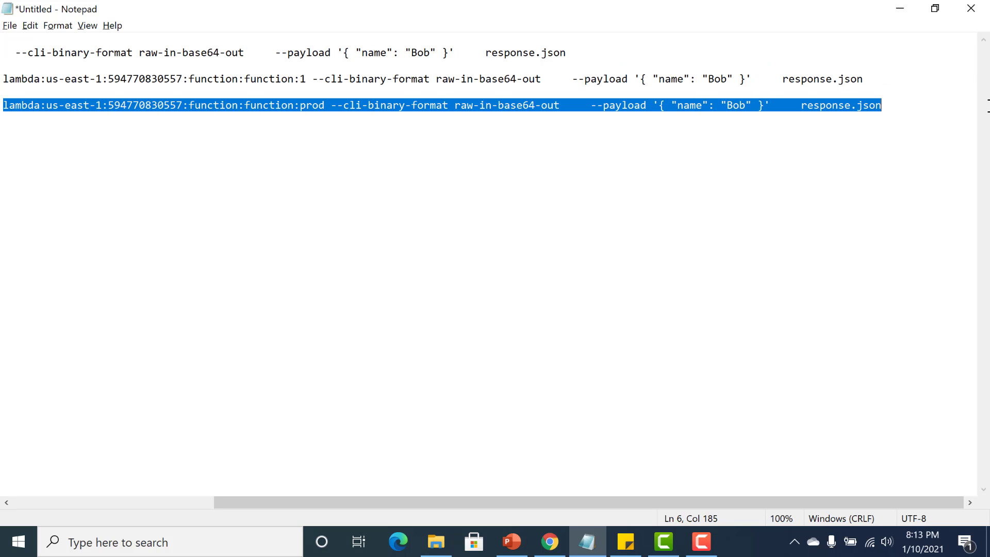
Step: Switch to AWS CloudShell and run the copied invoke command for the function's prod alias
key(alt+Tab)
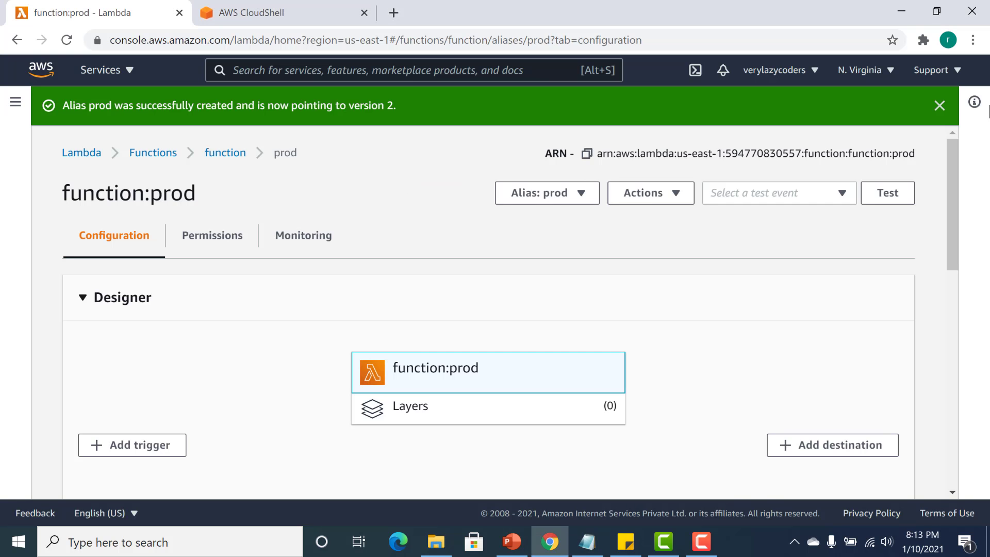
key(alt+Tab)
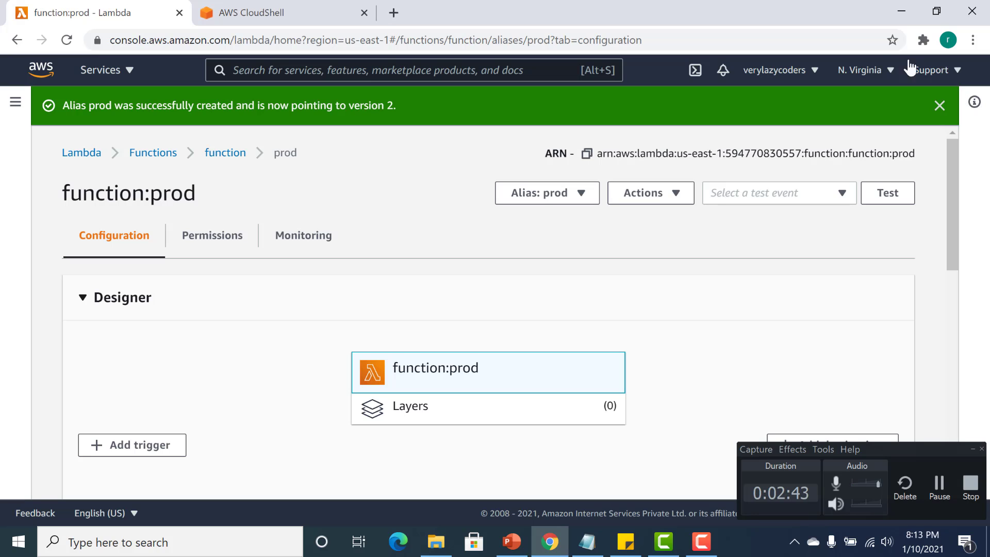
click(317, 8)
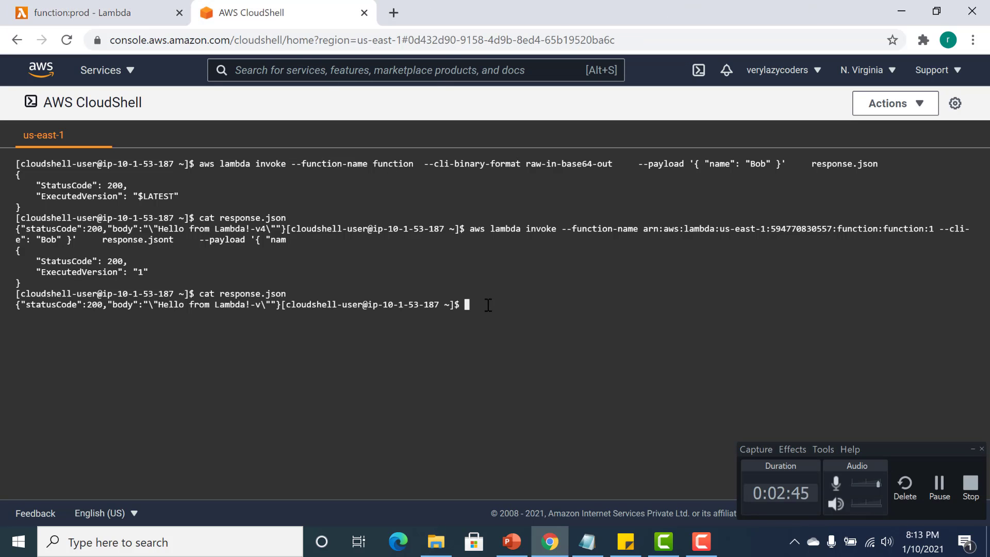
key(ctrl+v)
key(Return)
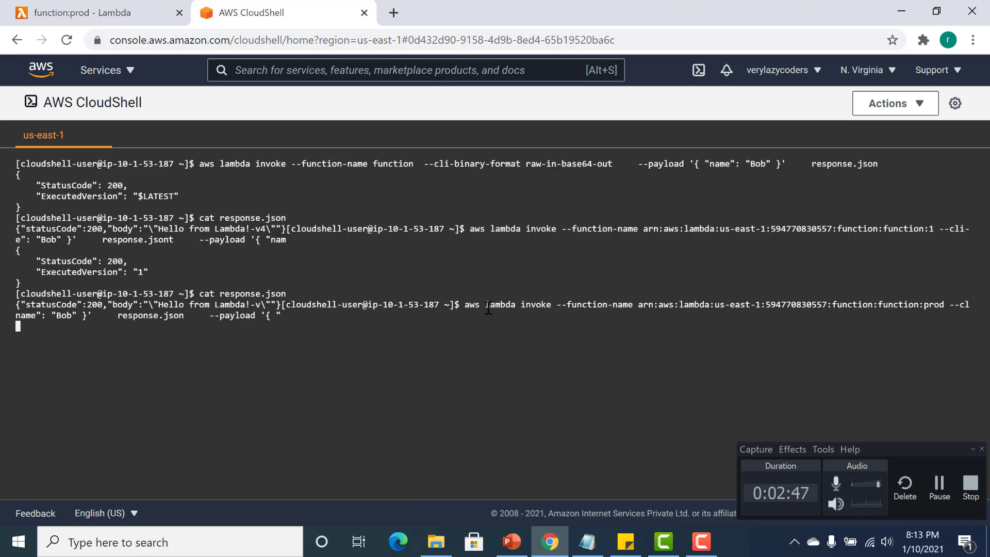
Step: Print response.json from the prod invocation with cat and highlight the version suffix in the returned message
key(Up)
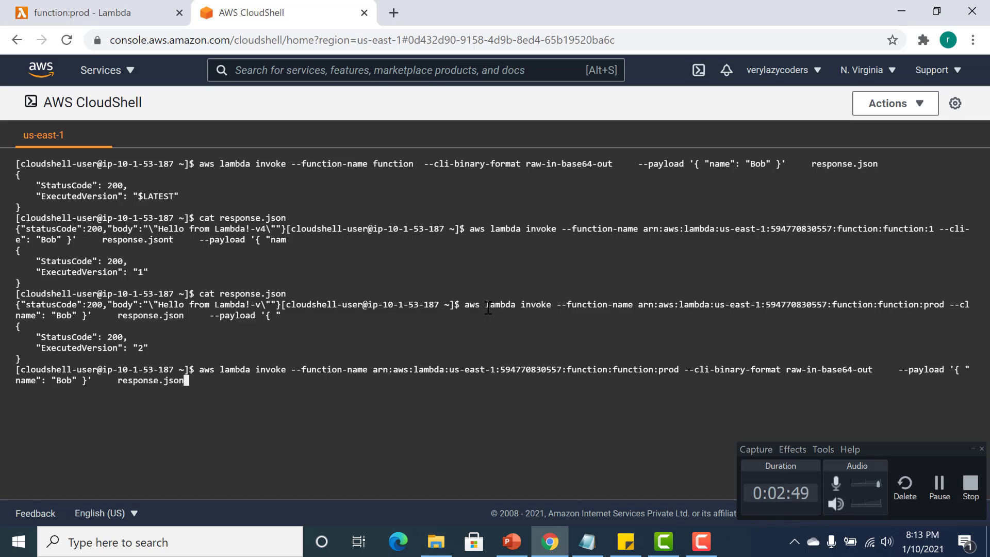
key(Up)
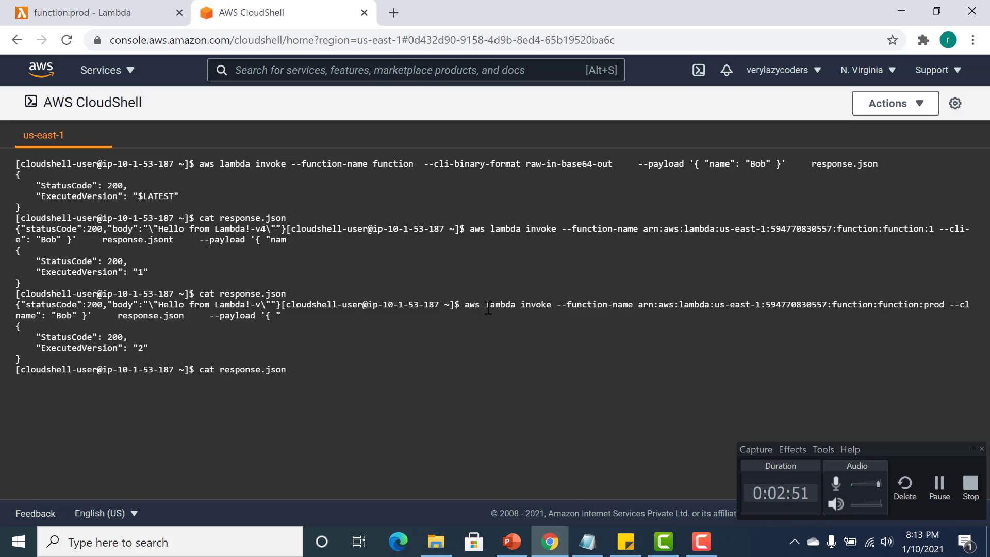
key(Return)
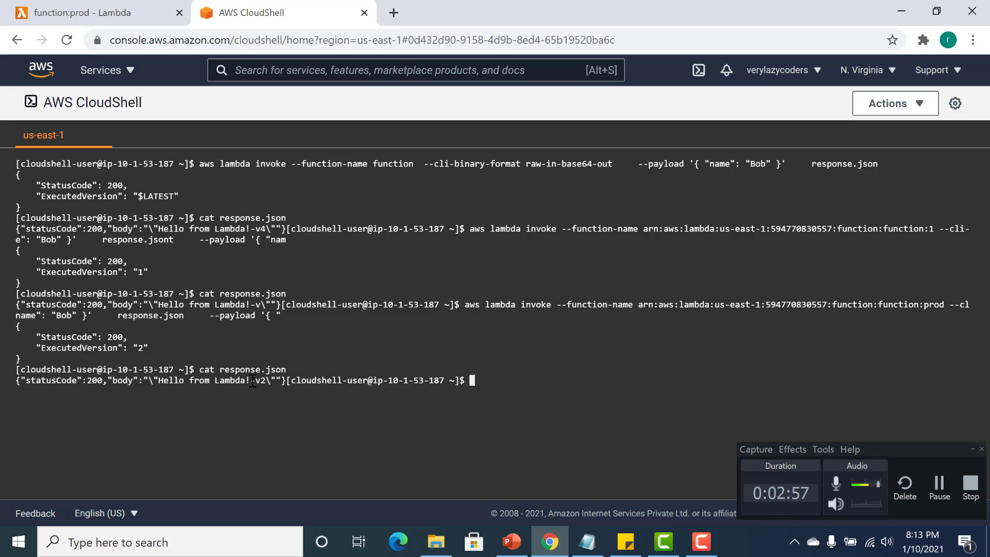
drag(250, 381, 265, 382)
Step: Return to the prod alias page in Lambda, edit the alias to point to version 3, and save it
click(120, 2)
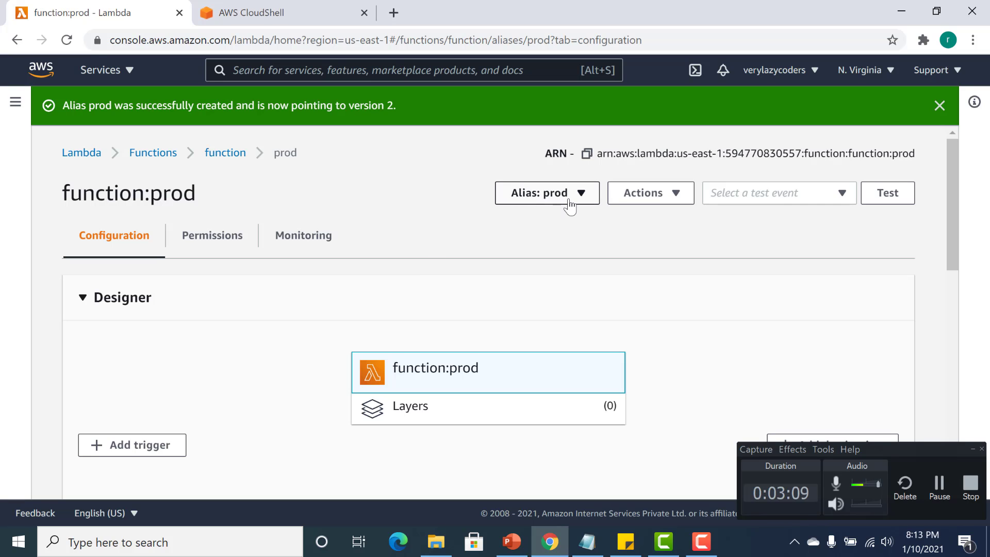
drag(950, 198, 948, 316)
click(870, 272)
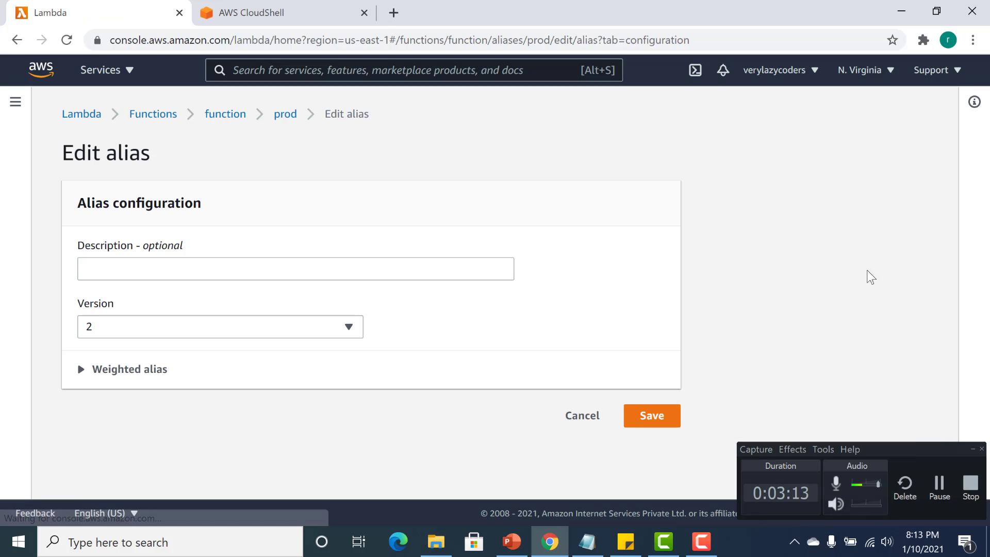
click(309, 331)
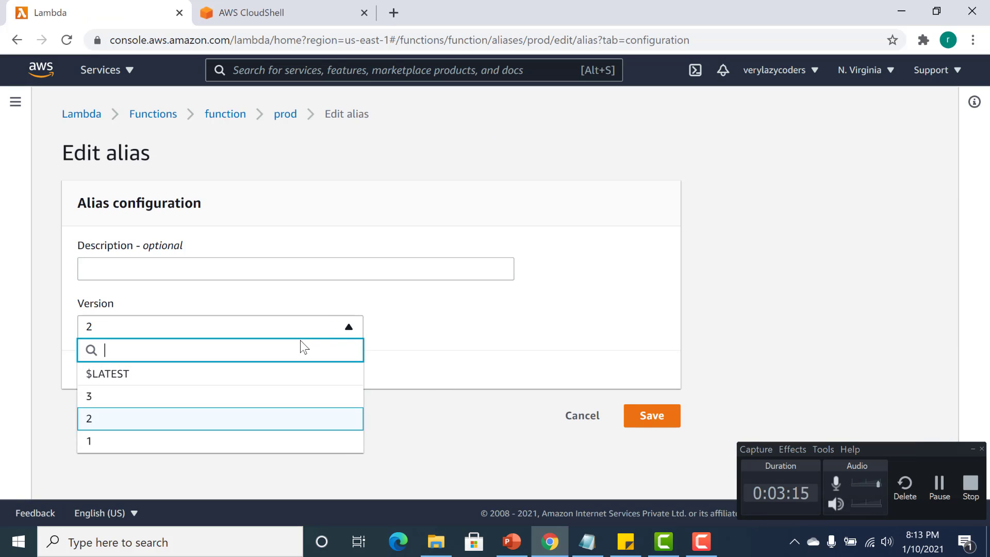
click(215, 400)
click(652, 416)
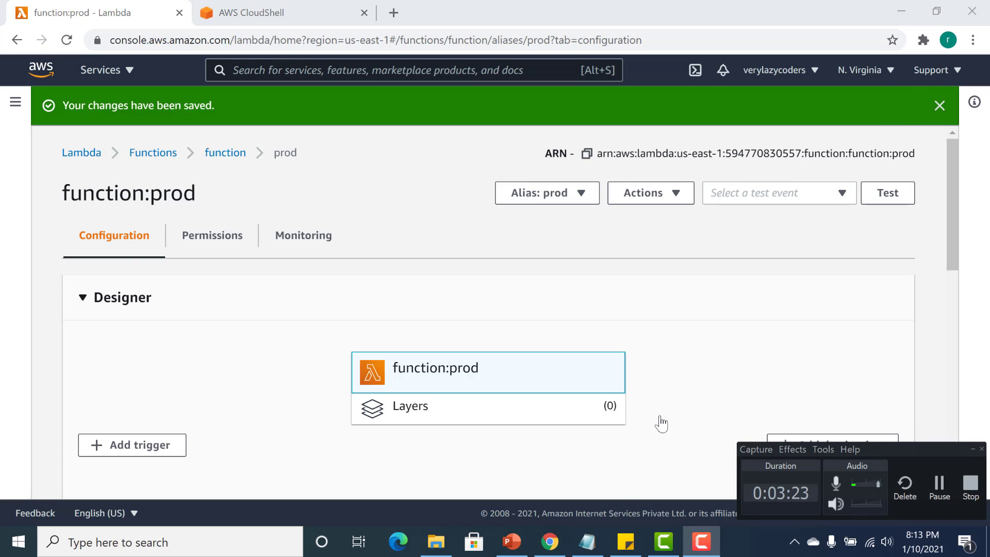
Step: Go back to AWS CloudShell and rerun the unchanged invoke command for the prod alias
key(alt+Tab)
key(alt+Tab)
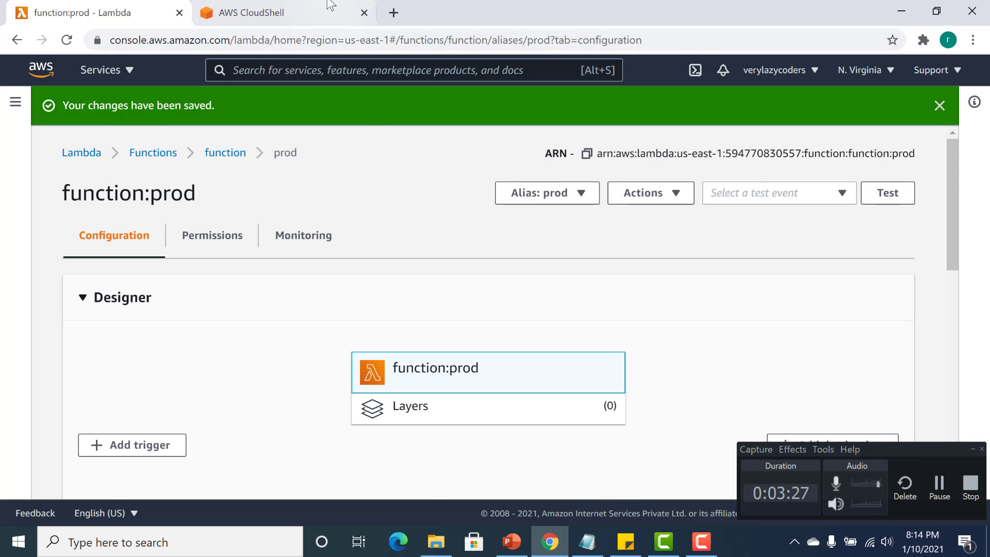
click(329, 16)
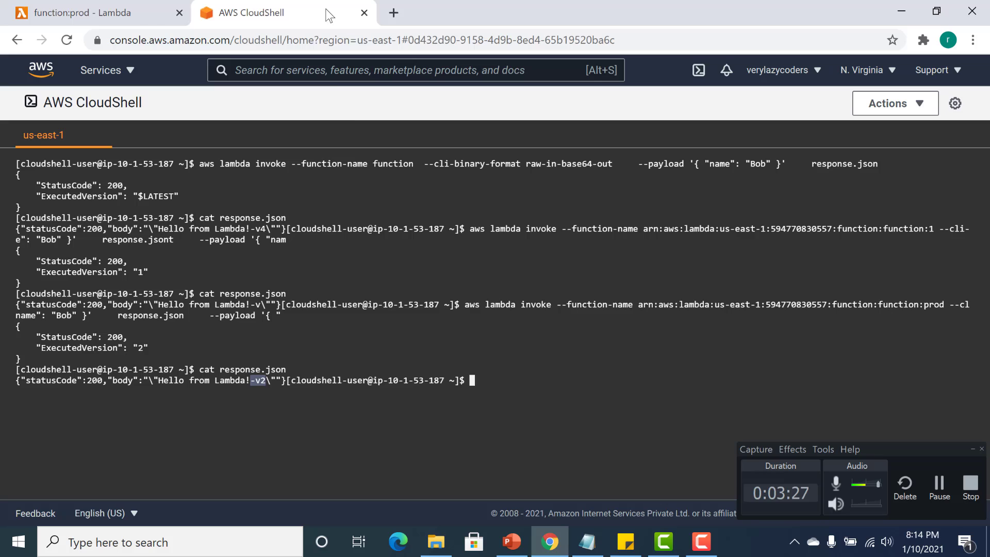
click(524, 386)
key(Up)
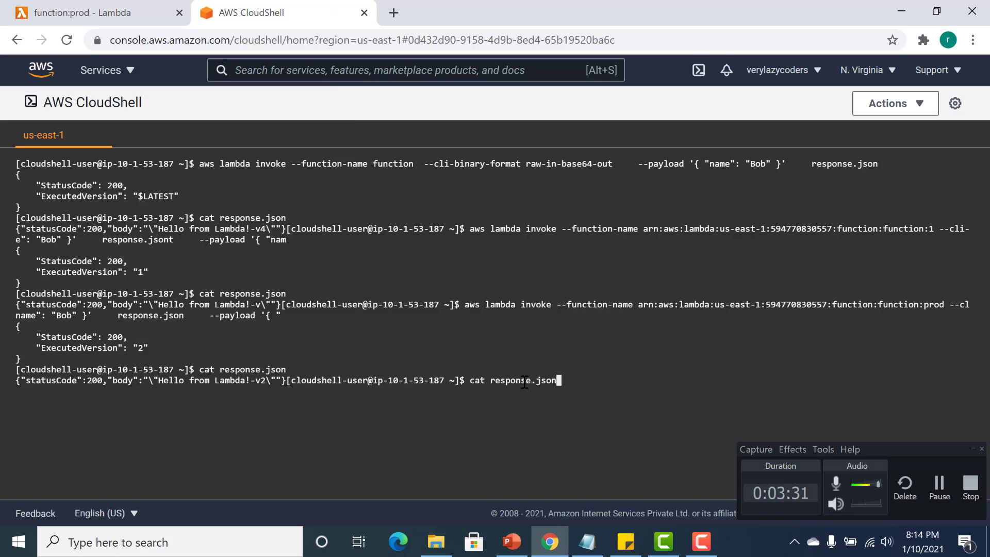
key(Up)
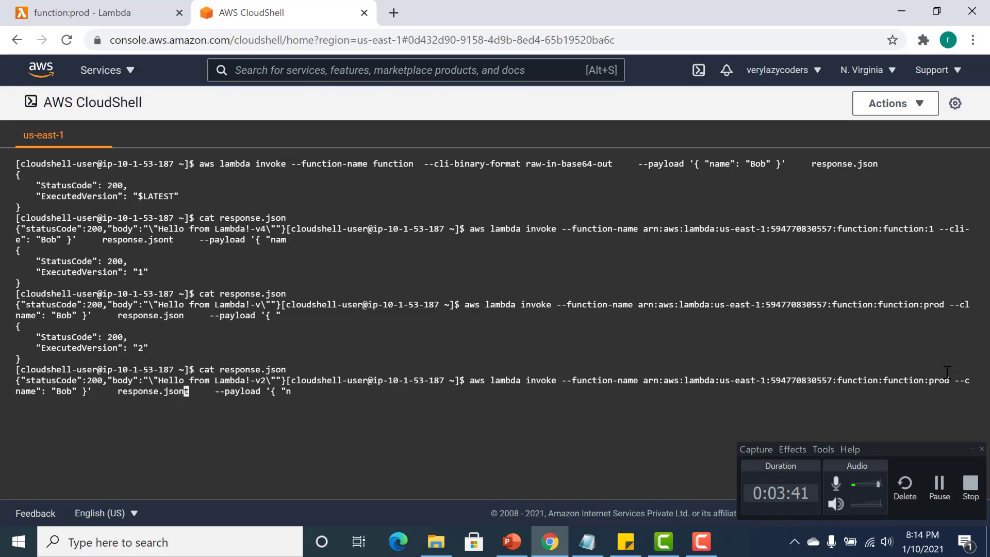
key(Return)
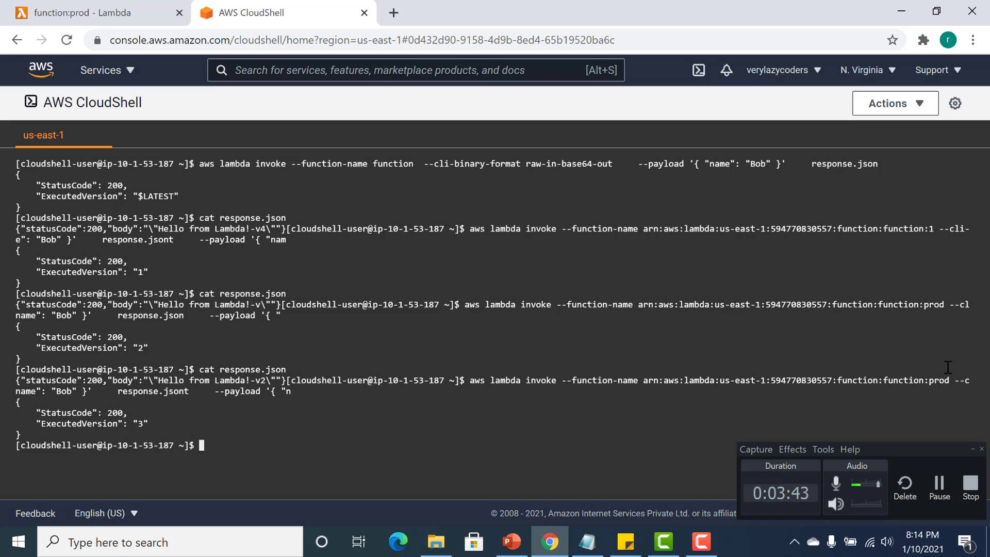
Step: Print response.json again after the repeated prod invocation and highlight the version suffix in its message
key(Up)
key(Up)
key(Return)
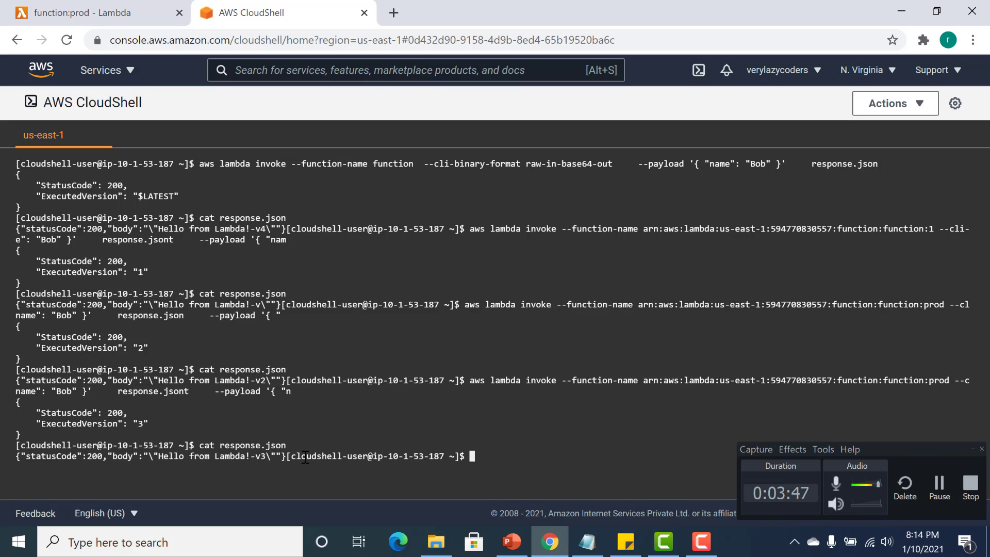
drag(256, 453, 265, 456)
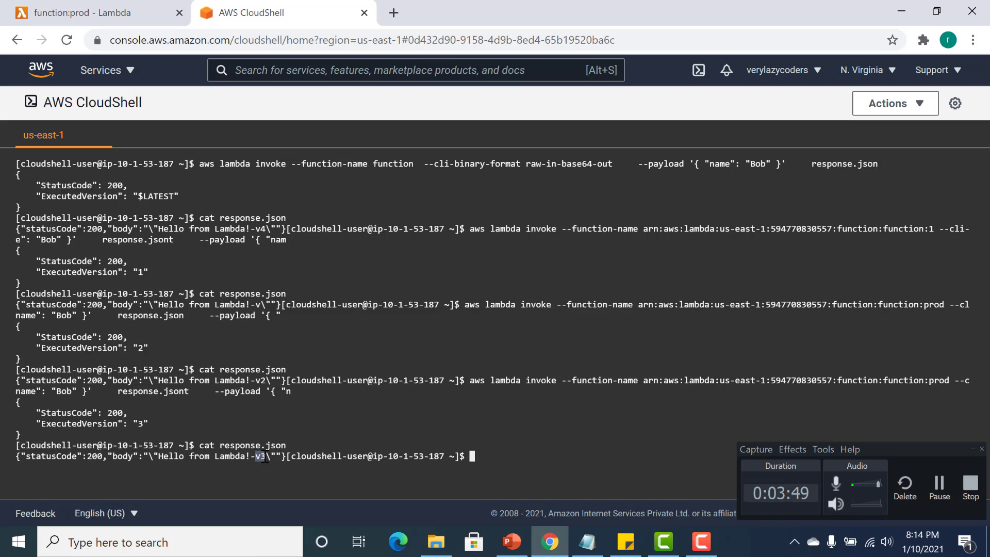